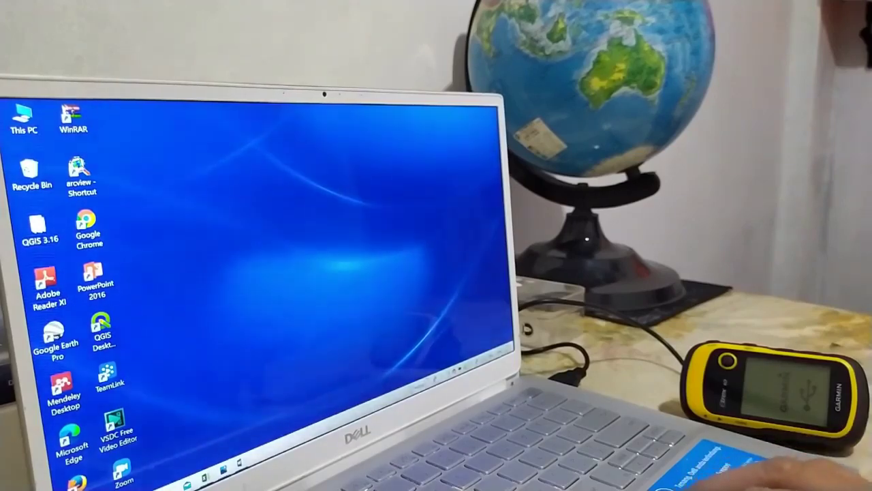
{"action": "left_click", "coordinate": [71, 487]}
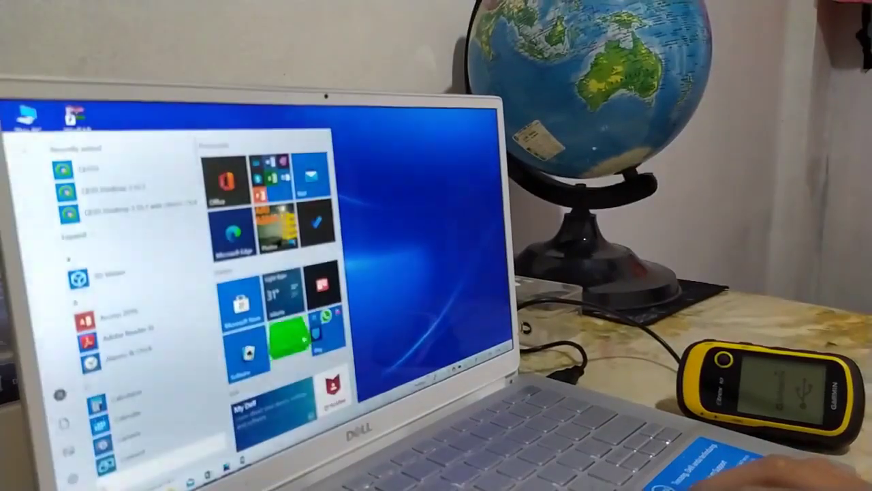
{"action": "left_click", "coordinate": [171, 488]}
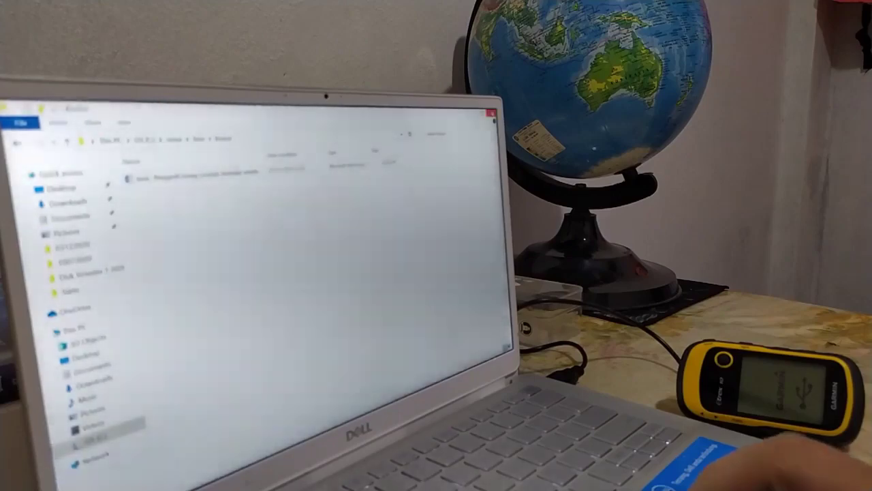
{"action": "left_click", "coordinate": [491, 113]}
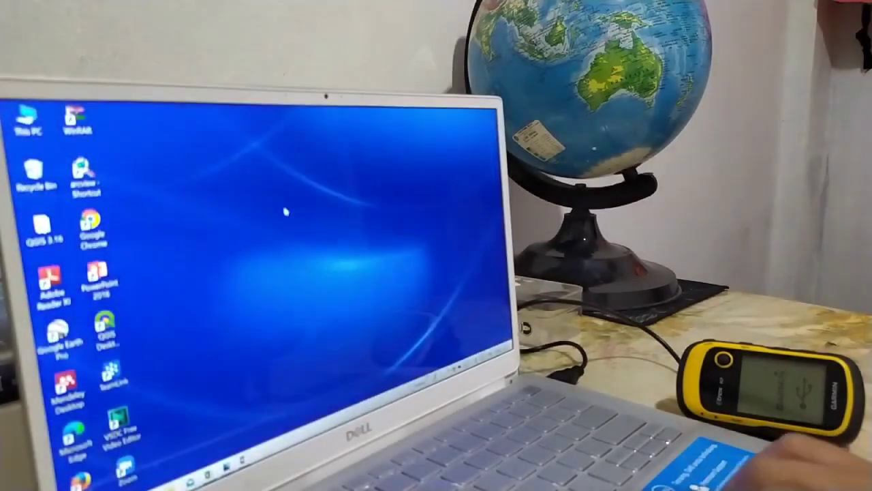
{"action": "right_click", "coordinate": [283, 205]}
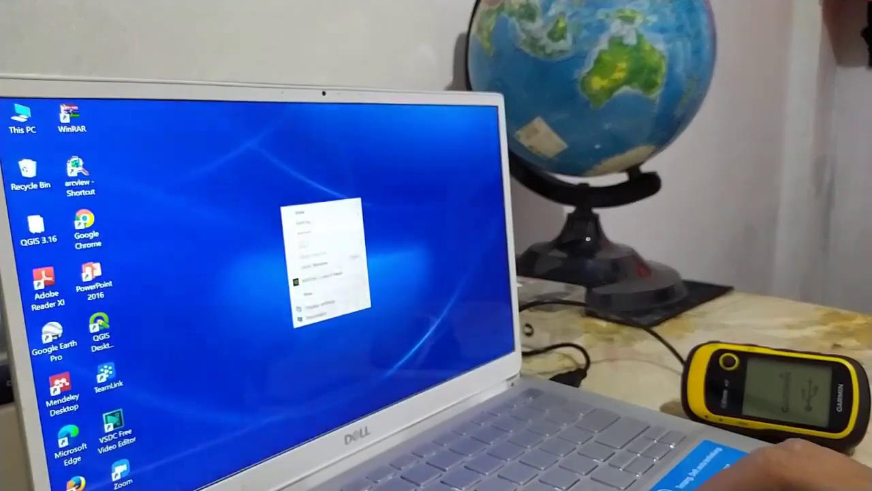
{"action": "left_click", "coordinate": [304, 239]}
{"action": "right_click", "coordinate": [267, 227]}
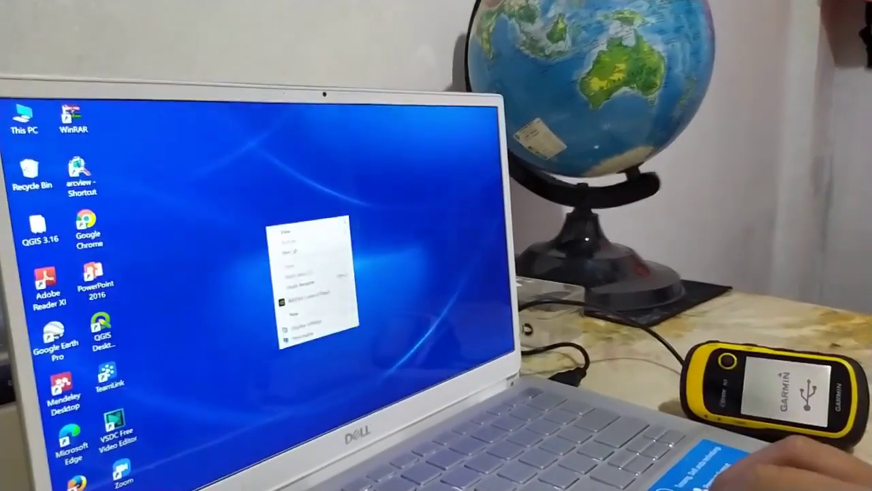
{"action": "left_click", "coordinate": [292, 256]}
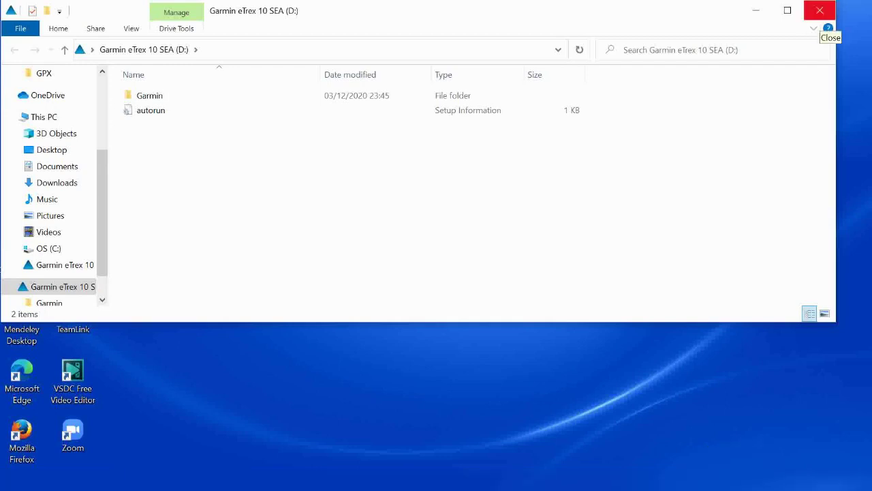
- Close the Garmin eTrex 10 SEA (D:) drive window and start Google Earth Pro, dismissing the startup notices
{"action": "left_click", "coordinate": [820, 12]}
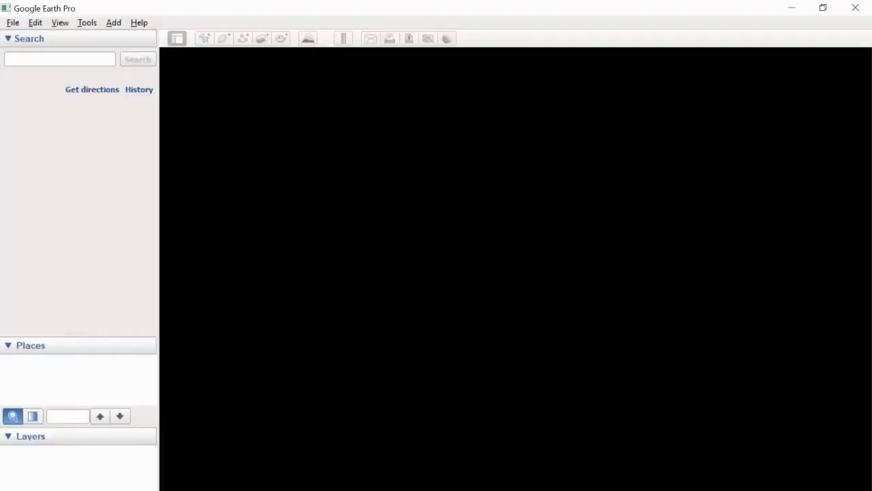
{"action": "left_click", "coordinate": [569, 284]}
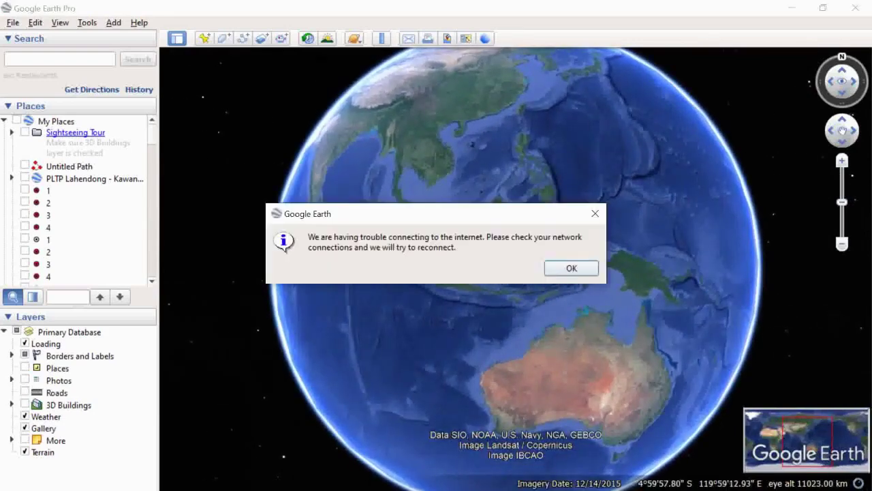
{"action": "left_click", "coordinate": [594, 213]}
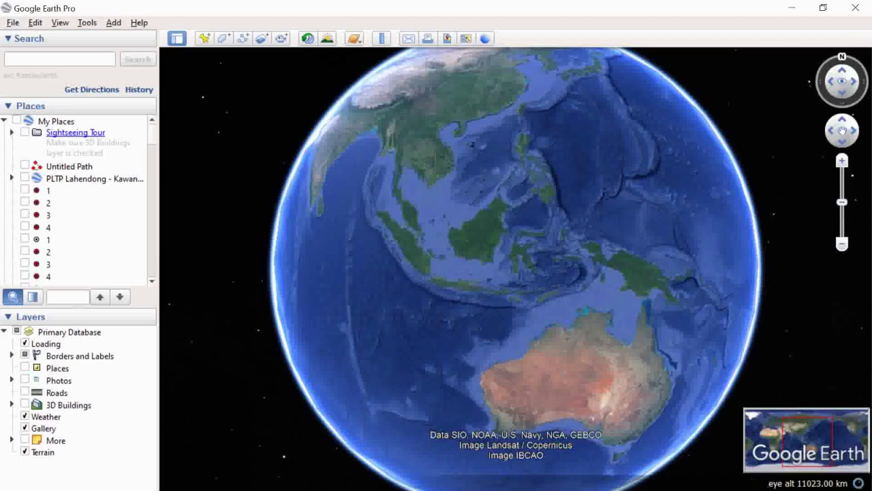
- Start a GPS import from file, with waypoints, tracks and routes included, KML Tracks output and altitudes adjusted to ground height
{"action": "left_click", "coordinate": [60, 23]}
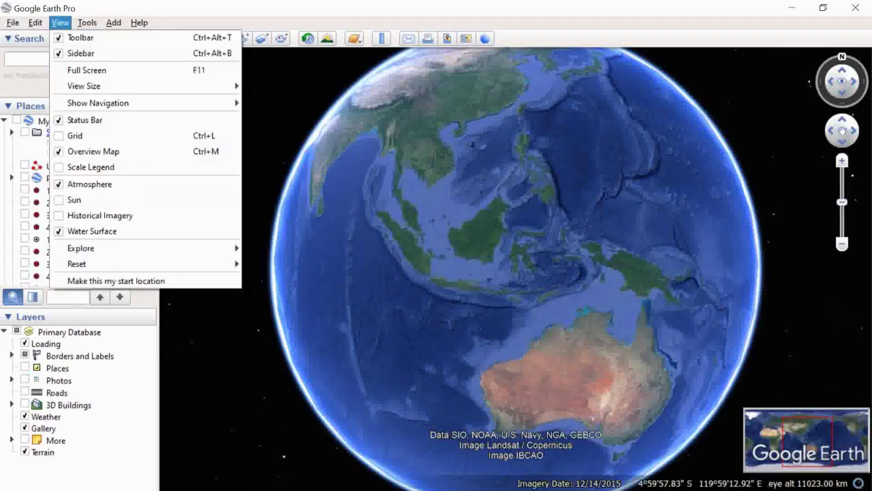
{"action": "key", "text": "Right"}
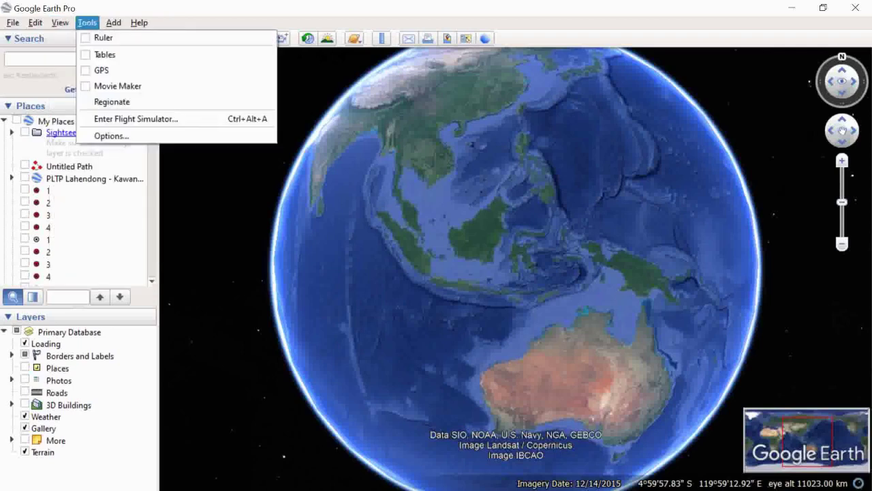
{"action": "key", "text": "Down"}
{"action": "key", "text": "Down"}
{"action": "key", "text": "Down"}
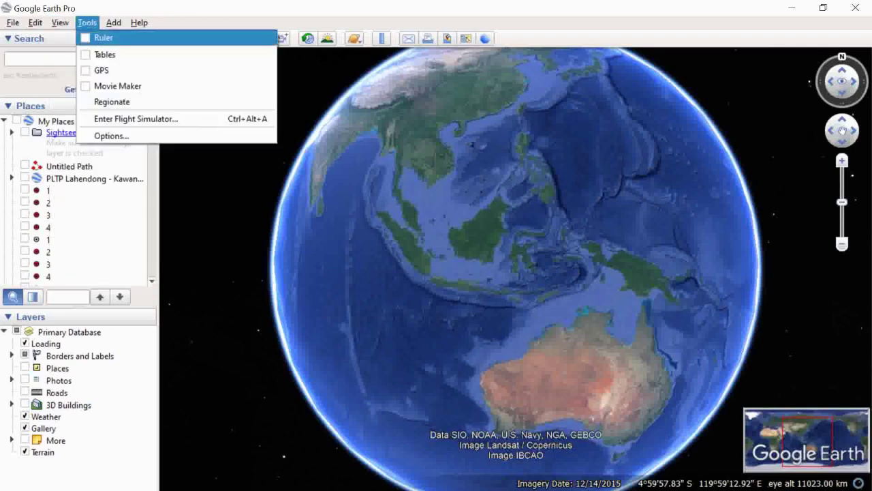
{"action": "key", "text": "Return"}
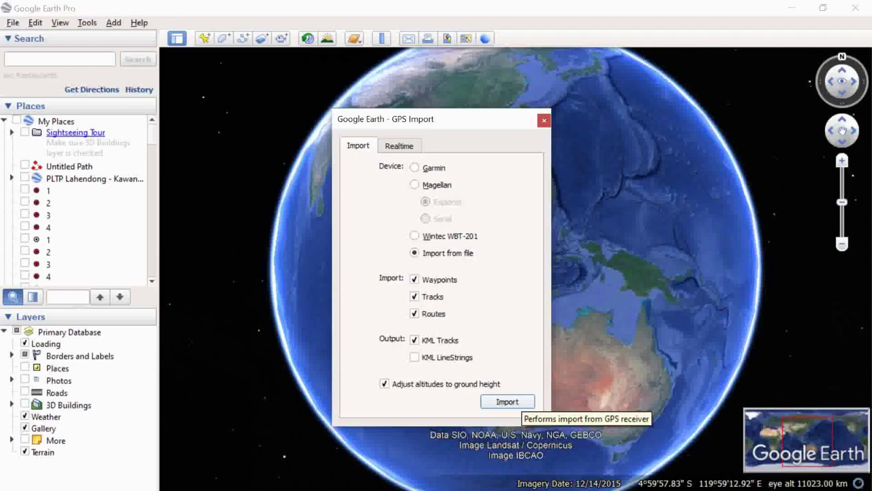
{"action": "left_click", "coordinate": [507, 401]}
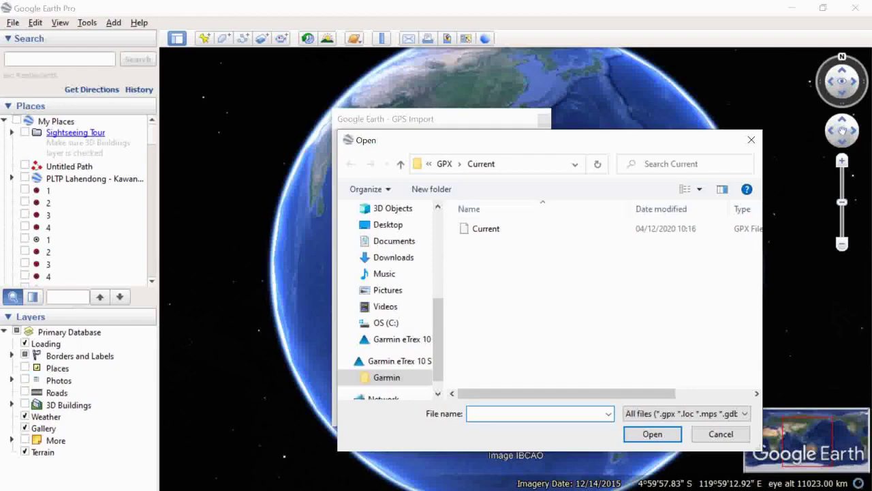
- Browse up from the Current folder through its parent folders to the Desktop level
{"action": "left_click", "coordinate": [401, 163]}
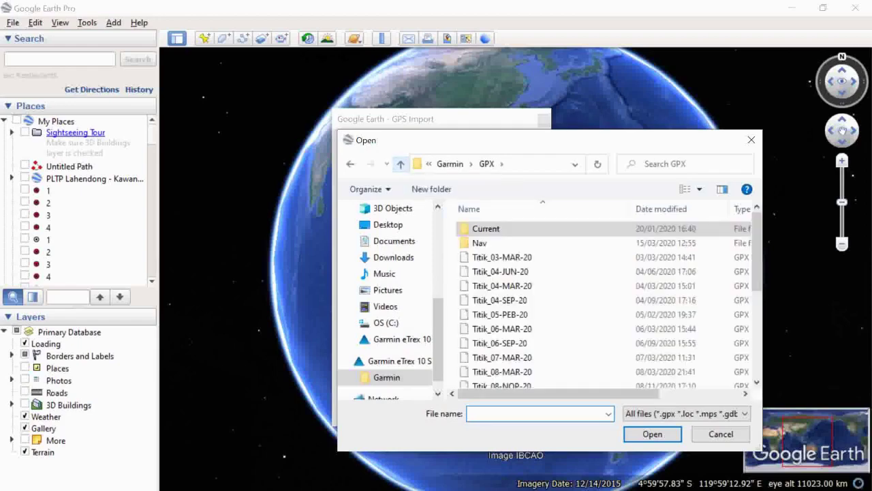
{"action": "left_click", "coordinate": [401, 164]}
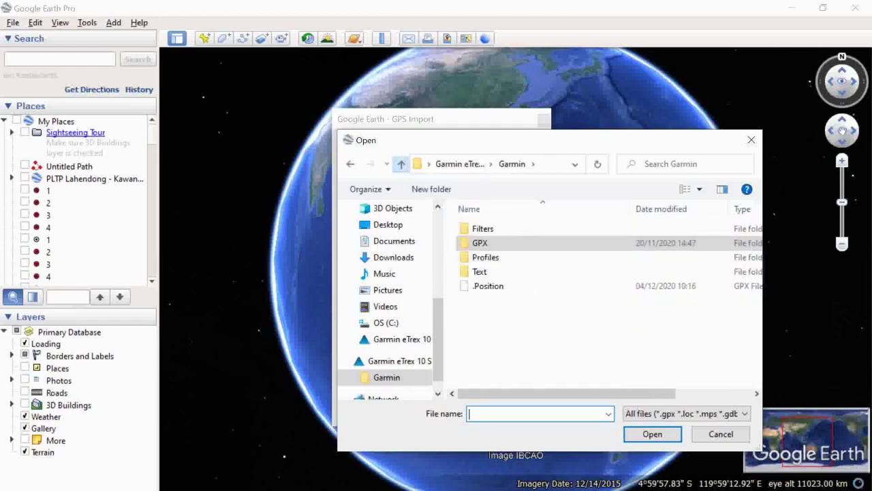
{"action": "left_click", "coordinate": [401, 163]}
{"action": "left_click", "coordinate": [401, 163]}
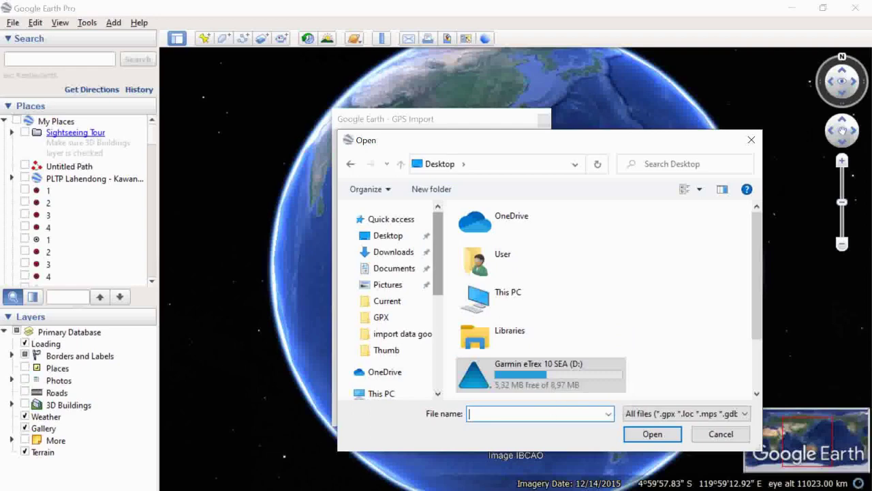
- Import the Current GPX file from the Garmin > GPX > Current folder on the Garmin eTrex 10 SEA (D:) drive
{"action": "scroll", "coordinate": [393, 300], "scroll_direction": "down", "scroll_amount": 5}
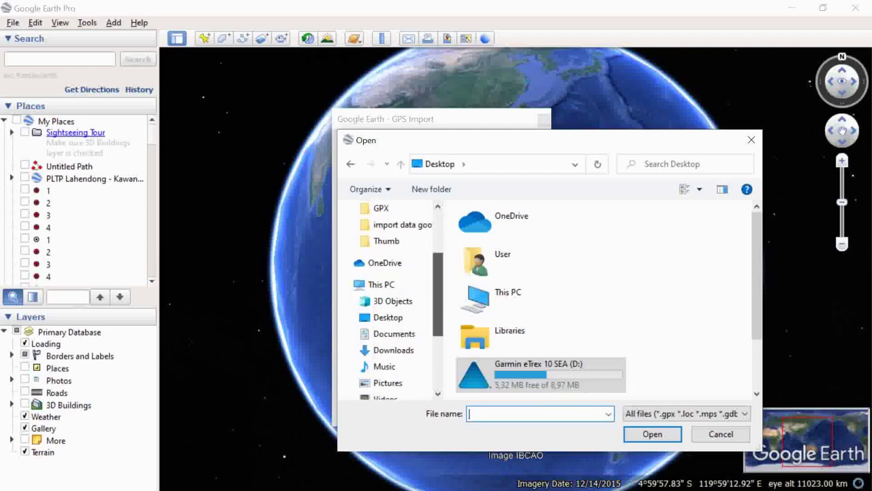
{"action": "scroll", "coordinate": [393, 300], "scroll_direction": "down", "scroll_amount": 3}
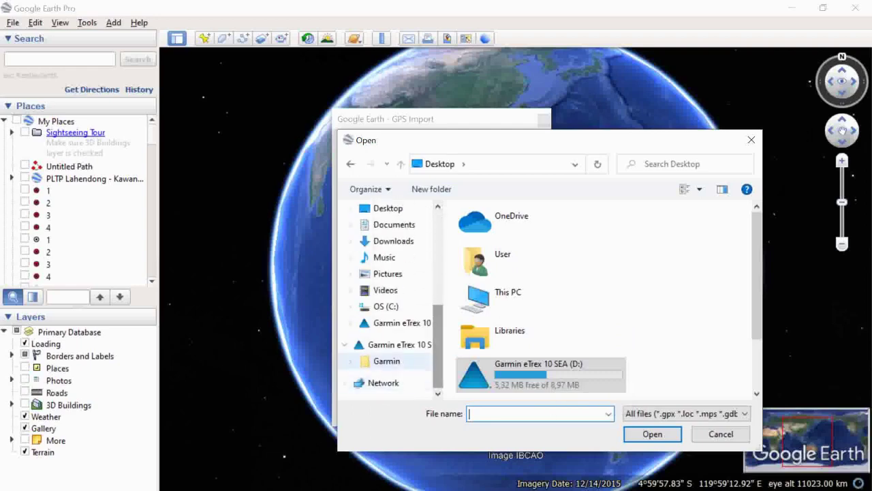
{"action": "left_click", "coordinate": [398, 345]}
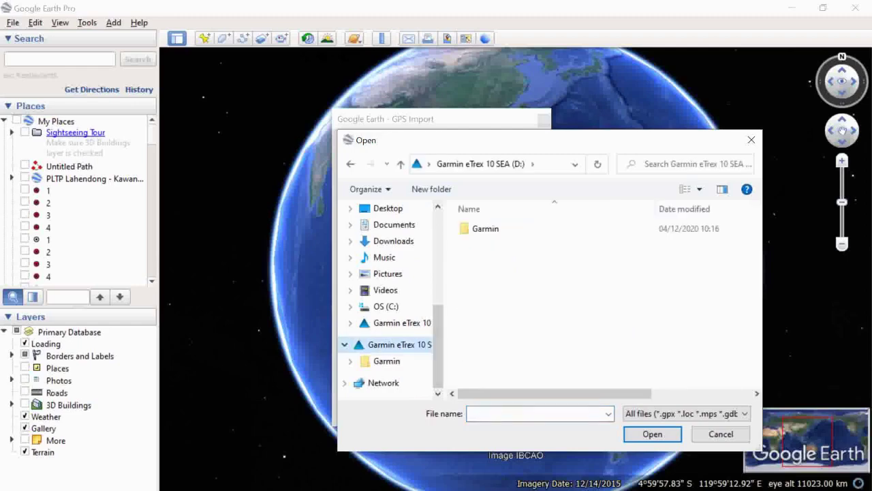
{"action": "double_click", "coordinate": [485, 228]}
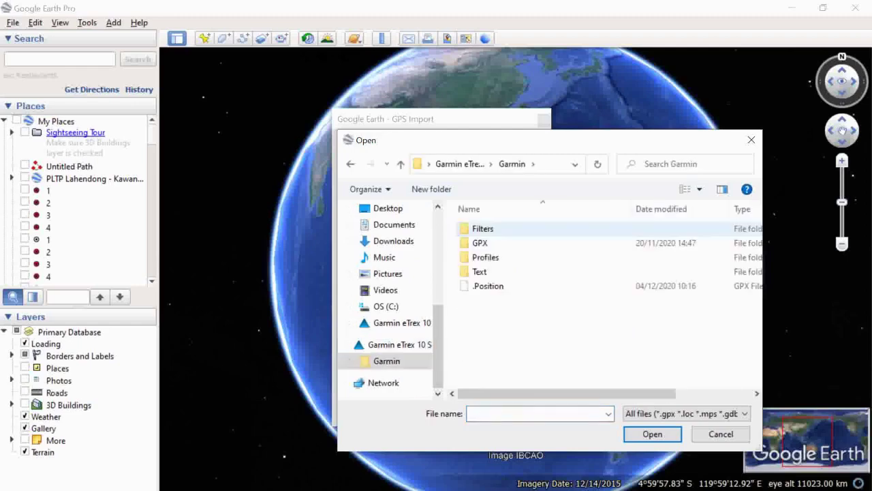
{"action": "double_click", "coordinate": [479, 243]}
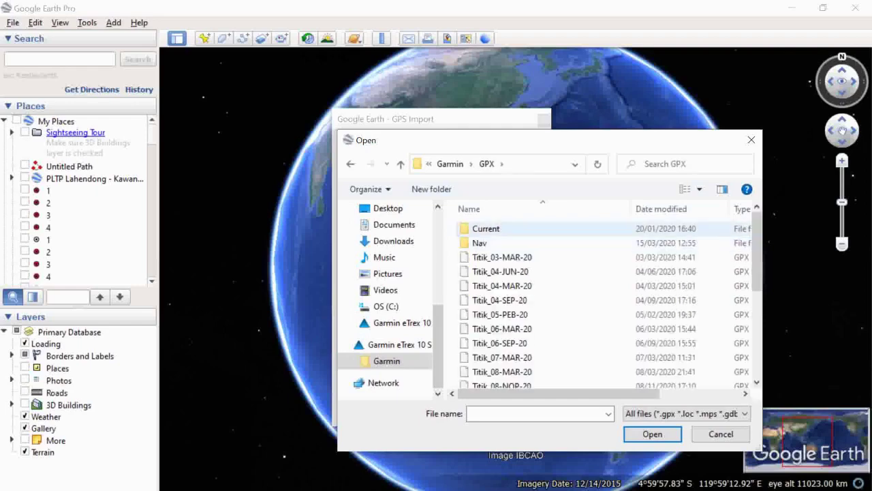
{"action": "double_click", "coordinate": [485, 228]}
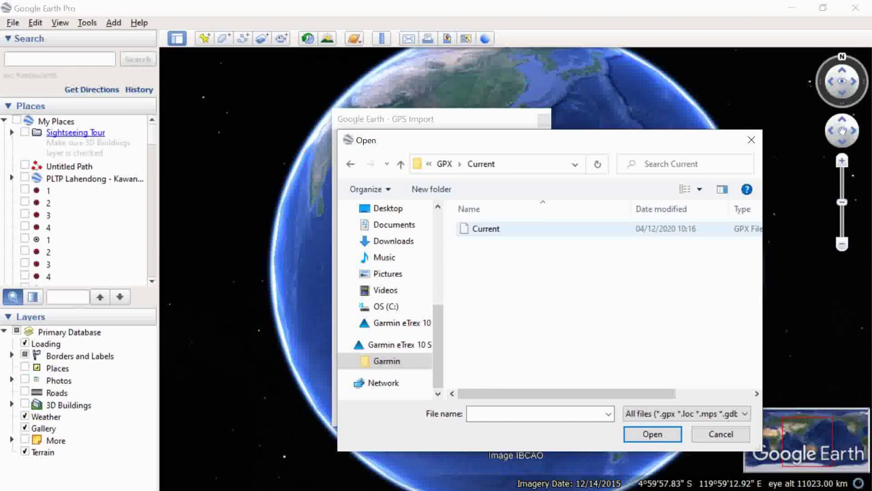
{"action": "left_click", "coordinate": [486, 229]}
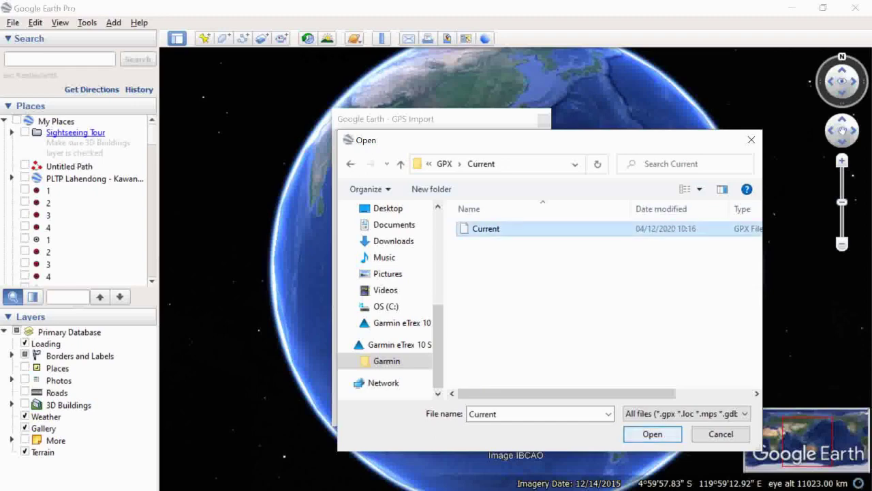
{"action": "key", "text": "Return"}
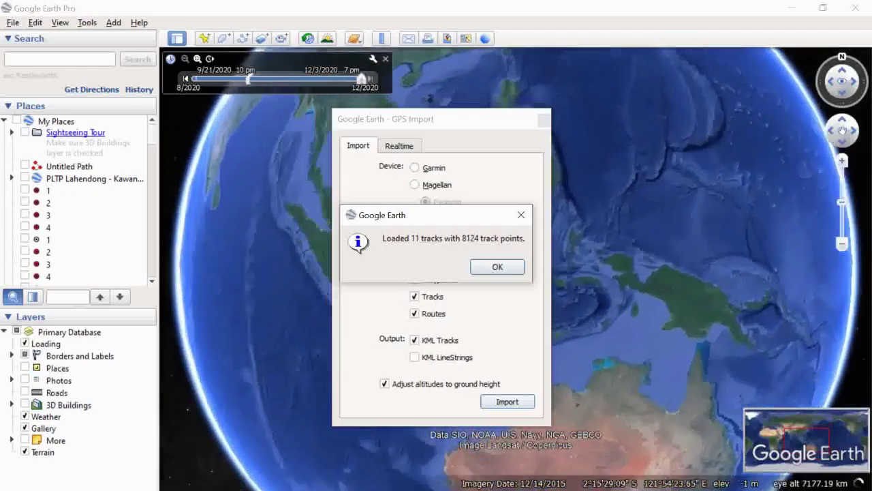
{"action": "key", "text": "Return"}
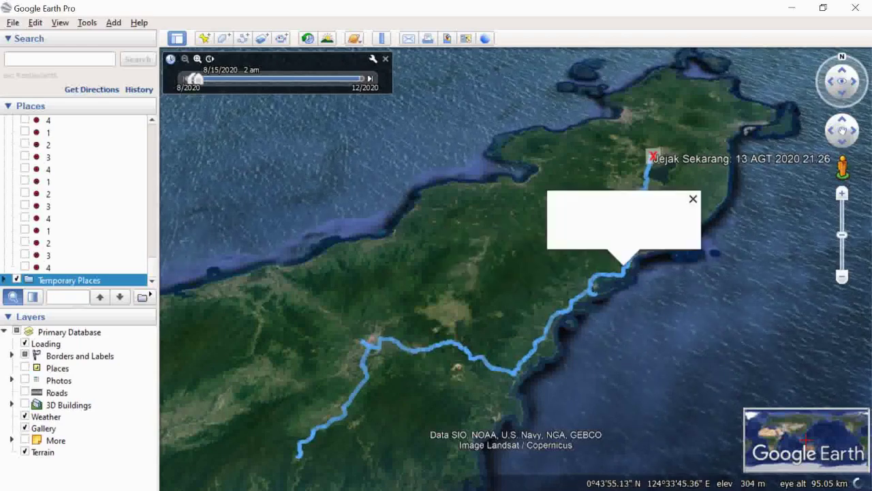
- Examine the course of the imported blue GPS track on the map, from its inland southwestern end to the 13 AGT 2020 21.26 marker
{"action": "scroll", "coordinate": [516, 254], "scroll_direction": "down", "scroll_amount": 2}
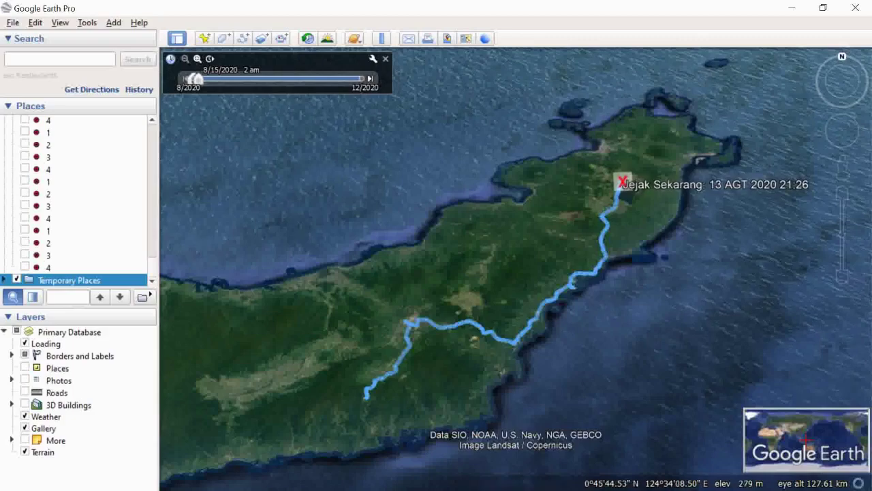
{"action": "scroll", "coordinate": [517, 317], "scroll_direction": "up", "scroll_amount": 1}
{"action": "scroll", "coordinate": [544, 303], "scroll_direction": "up", "scroll_amount": 3}
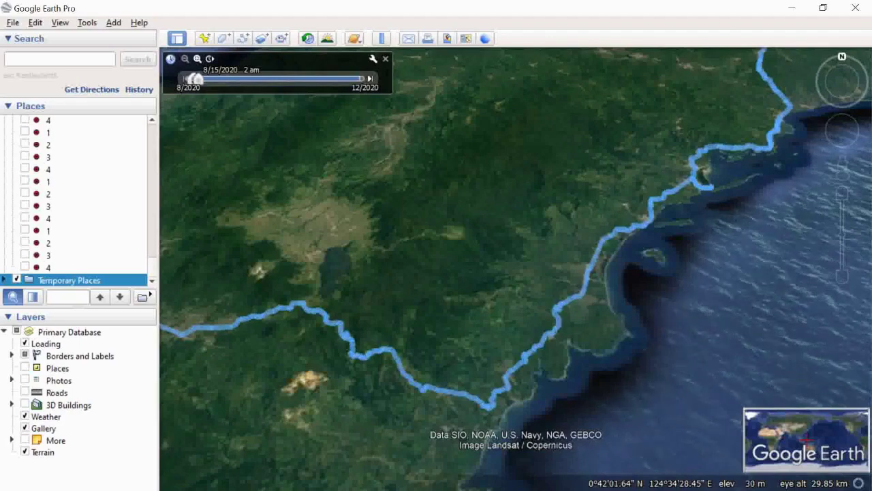
{"action": "left_click_drag", "start_coordinate": [446, 288], "coordinate": [373, 354]}
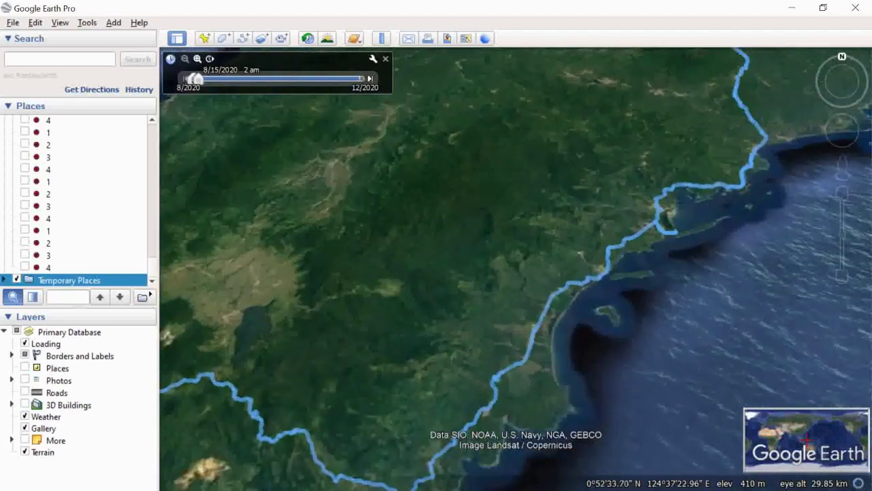
{"action": "left_click_drag", "start_coordinate": [604, 161], "coordinate": [537, 215]}
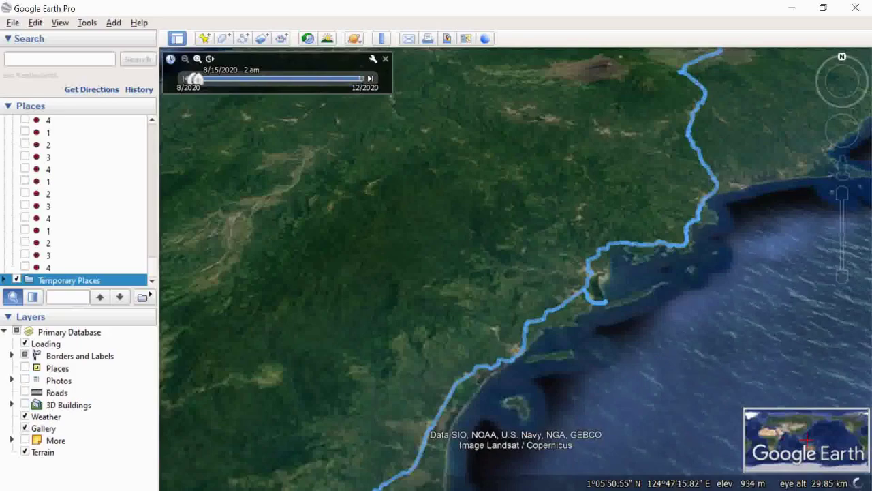
{"action": "left_click_drag", "start_coordinate": [656, 85], "coordinate": [605, 178]}
{"action": "left_click_drag", "start_coordinate": [655, 114], "coordinate": [600, 234]}
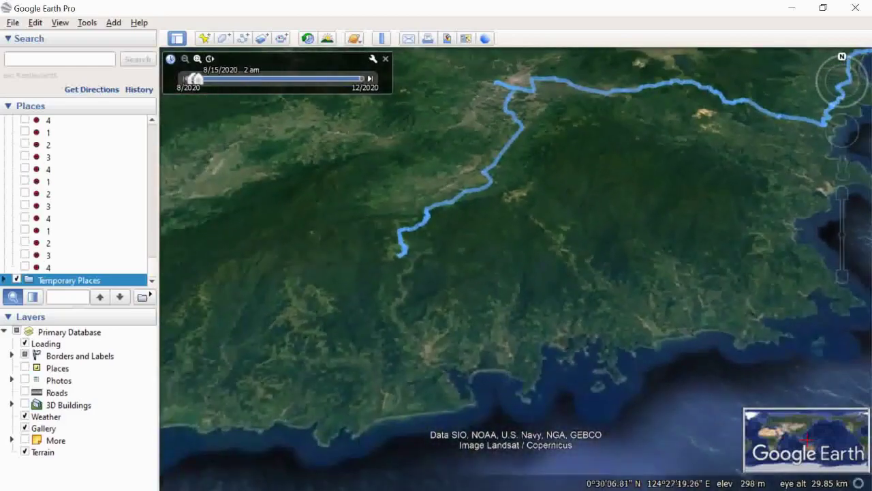
{"action": "left_click", "coordinate": [842, 275]}
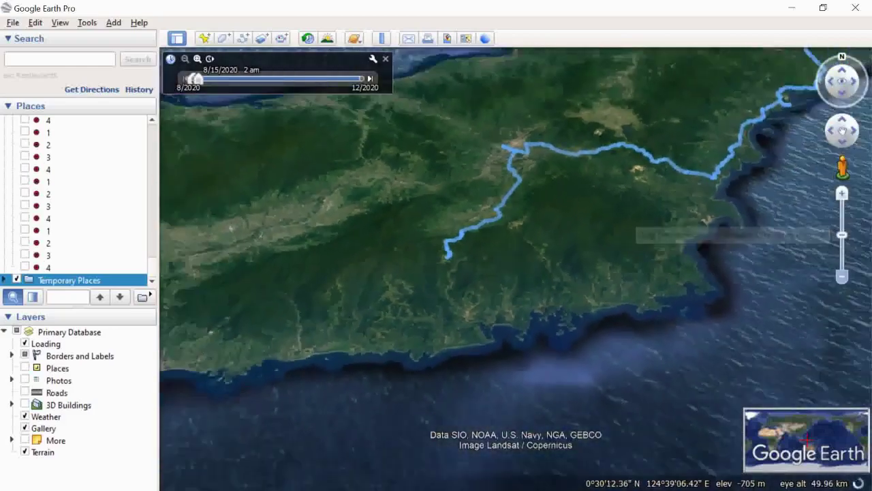
{"action": "left_click", "coordinate": [842, 276]}
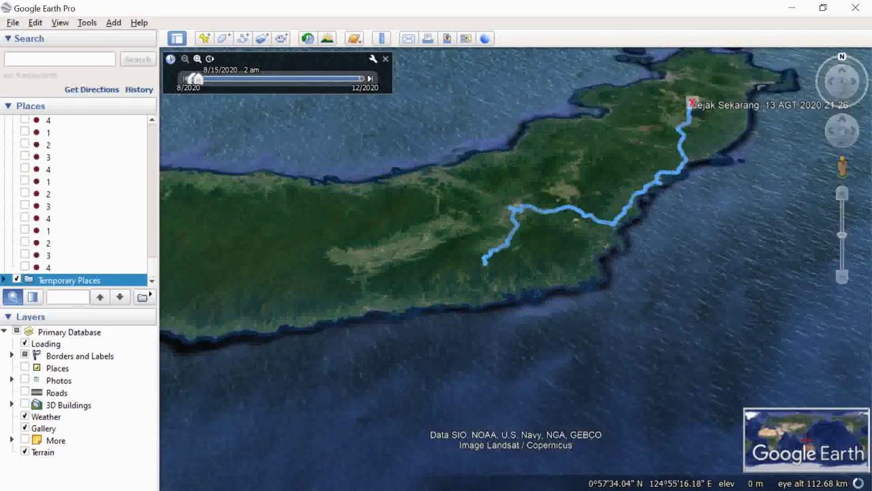
{"action": "left_click", "coordinate": [693, 103]}
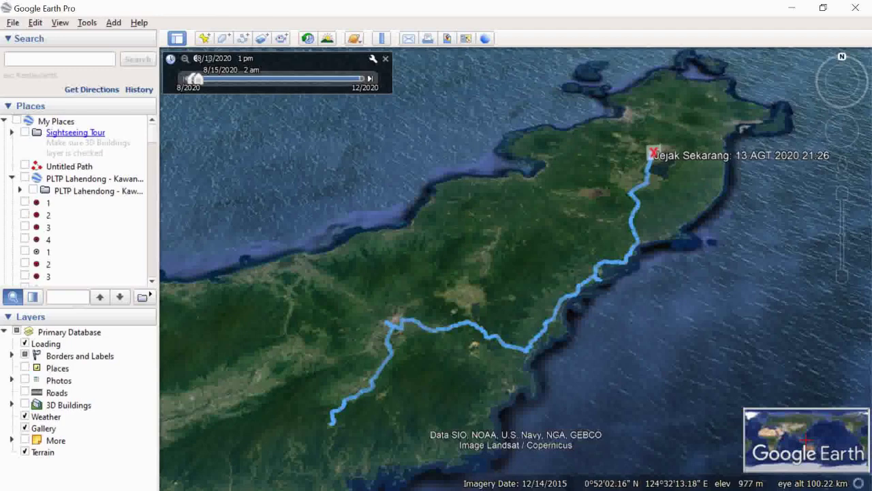
- Collapse the My Places tree to reach the imported gpx GPS Device entry under Temporary Places
{"action": "key", "text": "alt+f"}
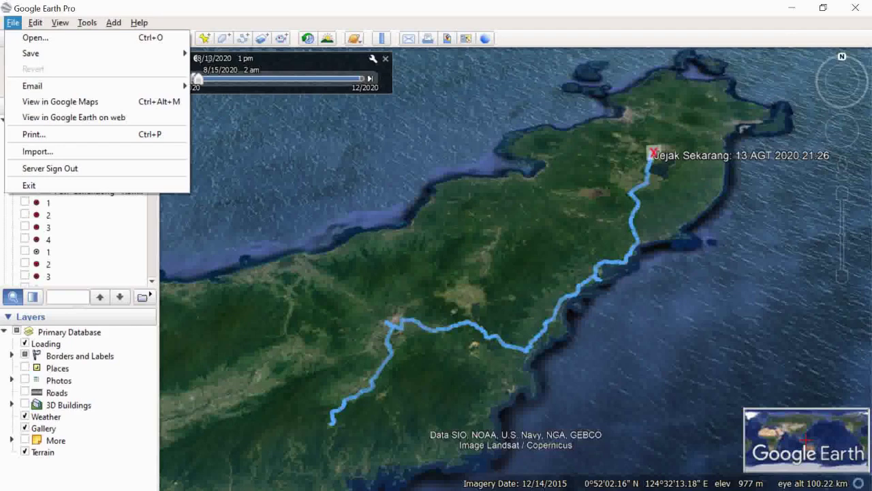
{"action": "key", "text": "Escape"}
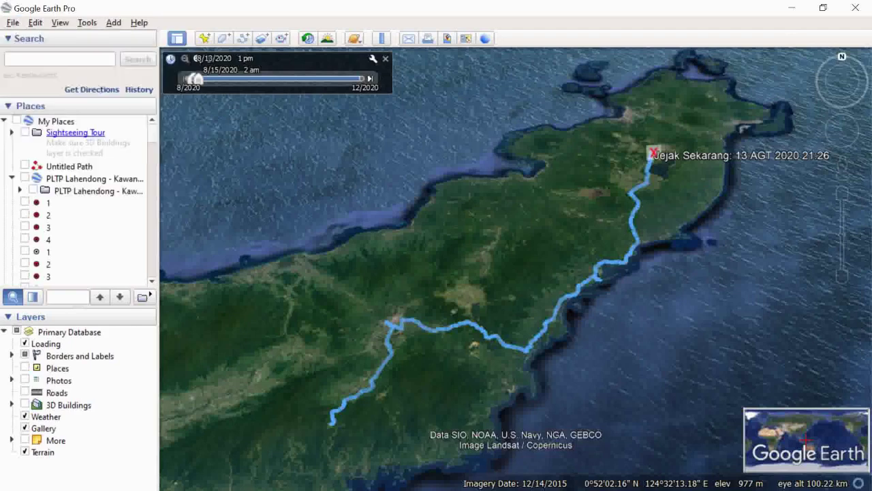
{"action": "scroll", "coordinate": [79, 197], "scroll_direction": "down", "scroll_amount": 3}
{"action": "left_click_drag", "start_coordinate": [152, 137], "coordinate": [152, 270]}
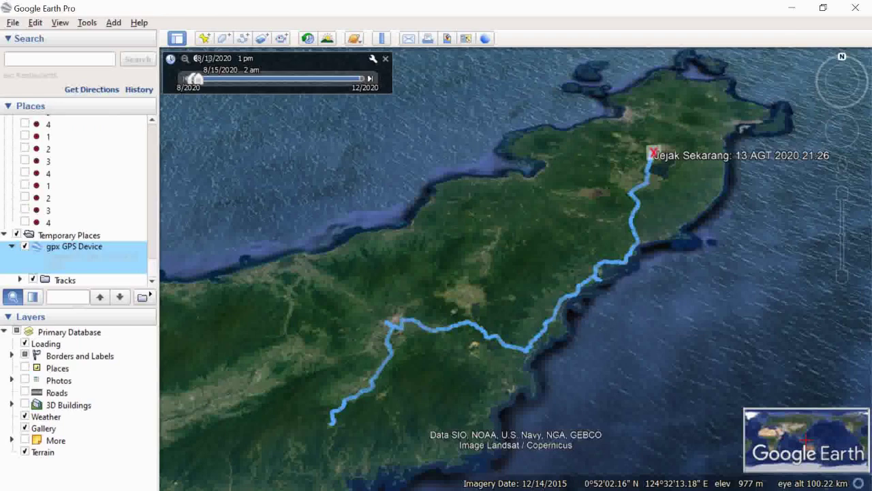
{"action": "scroll", "coordinate": [78, 198], "scroll_direction": "up", "scroll_amount": 15}
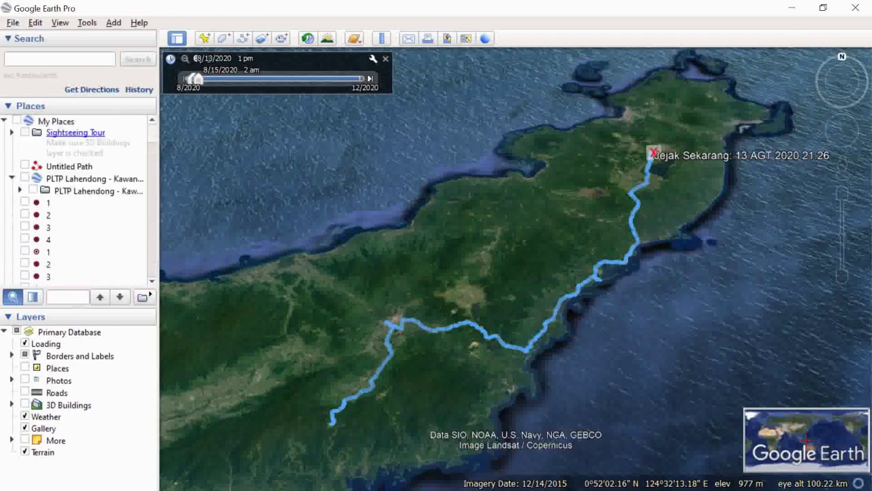
{"action": "left_click", "coordinate": [12, 132]}
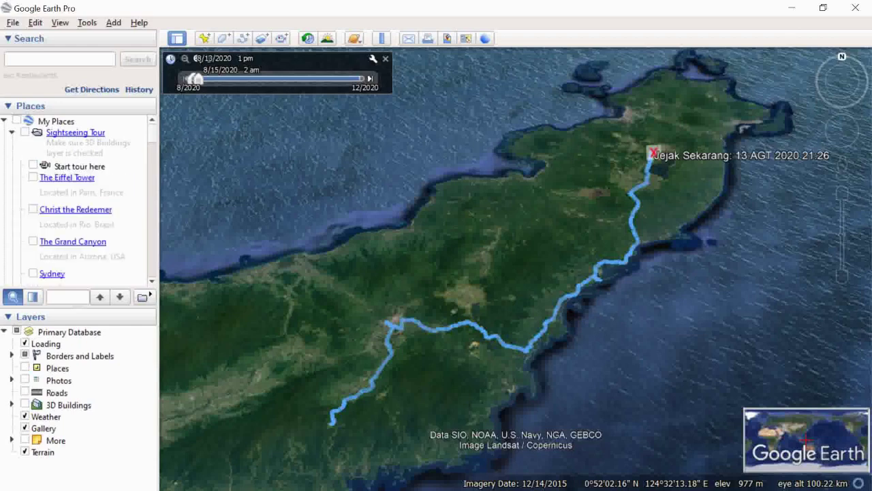
{"action": "left_click", "coordinate": [4, 121]}
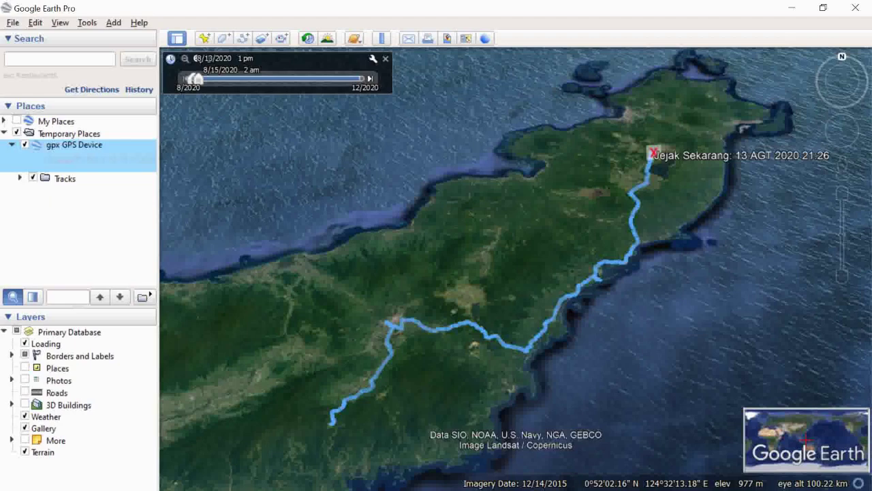
- Start Save Place As for the gpx GPS Device entry and choose the Import Data folder on OS (C:) as destination
{"action": "left_click", "coordinate": [13, 22]}
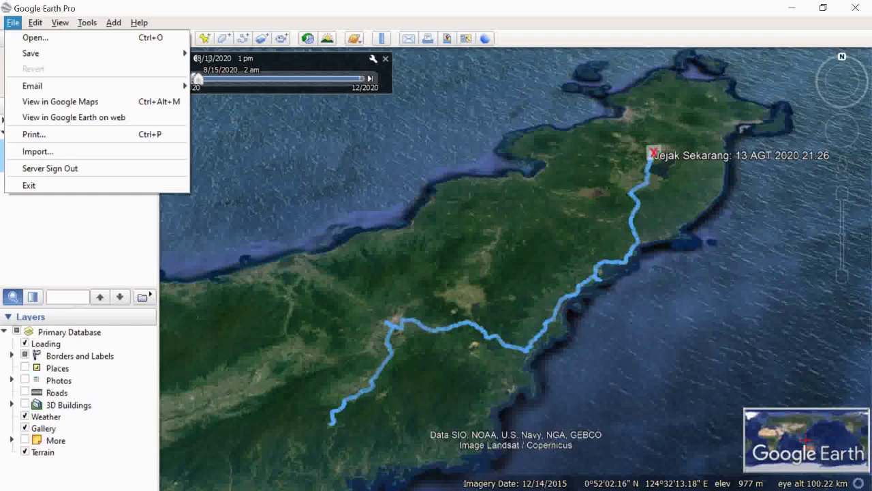
{"action": "mouse_move", "coordinate": [31, 53]}
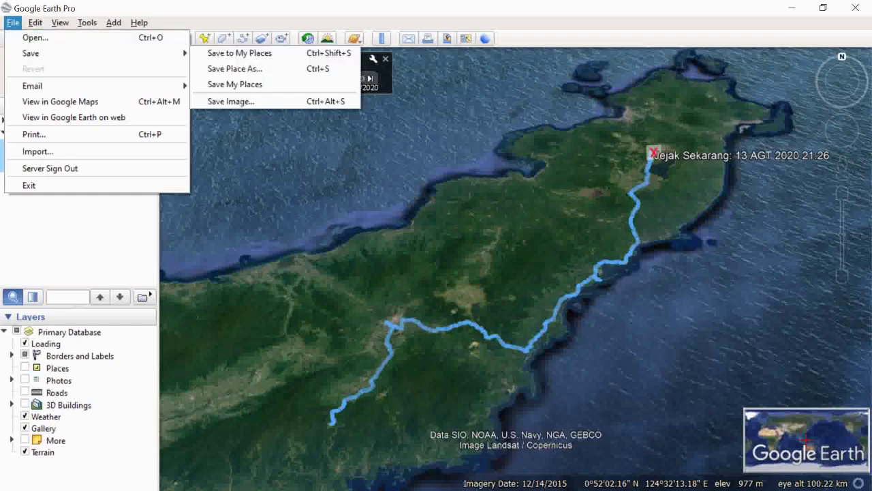
{"action": "key", "text": "Down"}
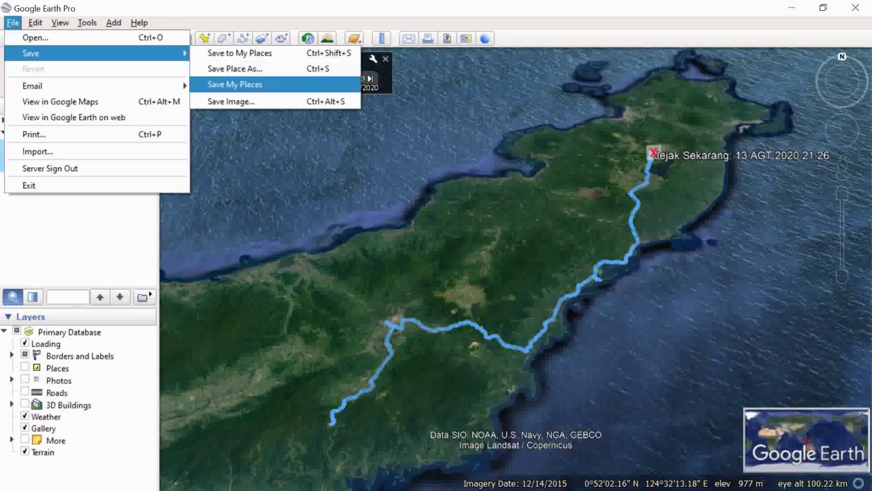
{"action": "key", "text": "Up"}
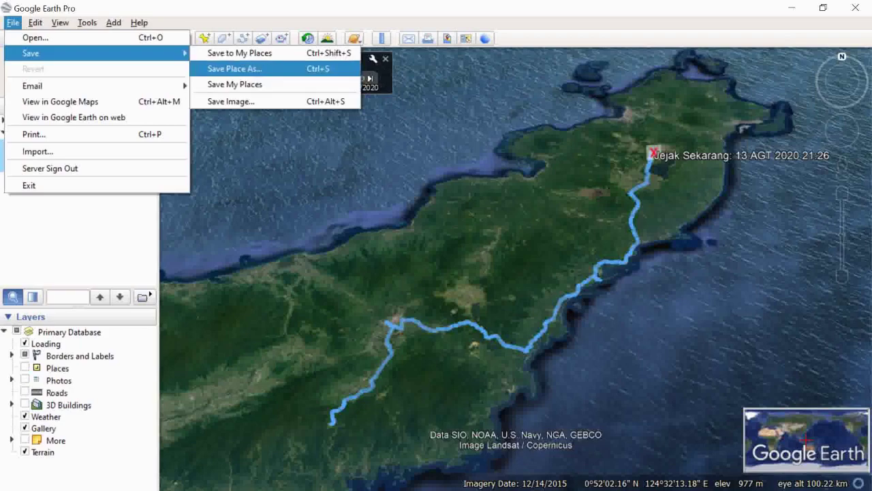
{"action": "key", "text": "Return"}
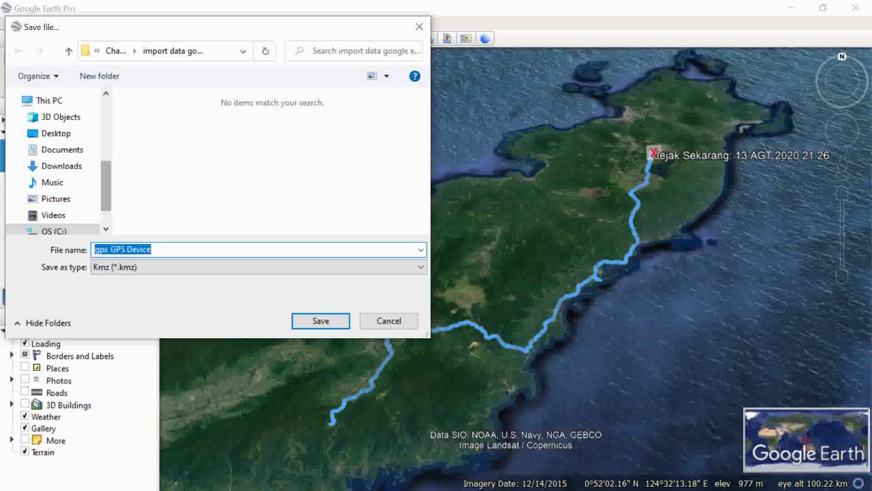
{"action": "scroll", "coordinate": [55, 163], "scroll_direction": "down", "scroll_amount": 1}
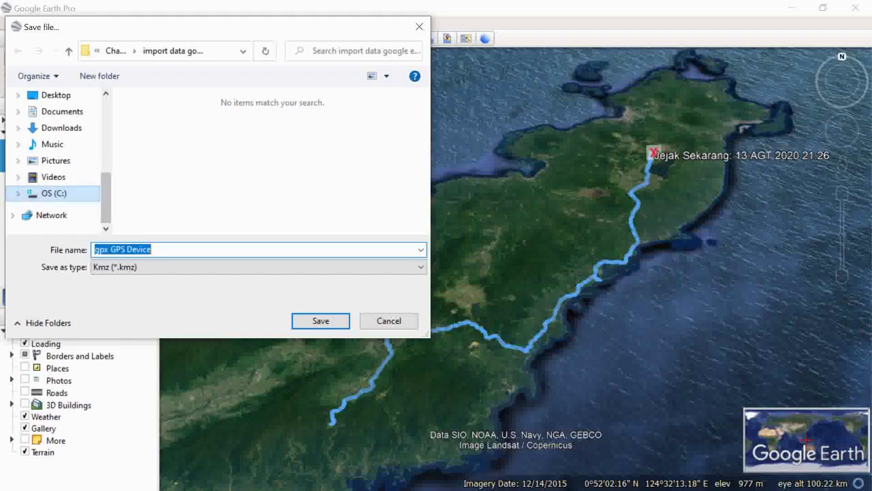
{"action": "left_click", "coordinate": [55, 193]}
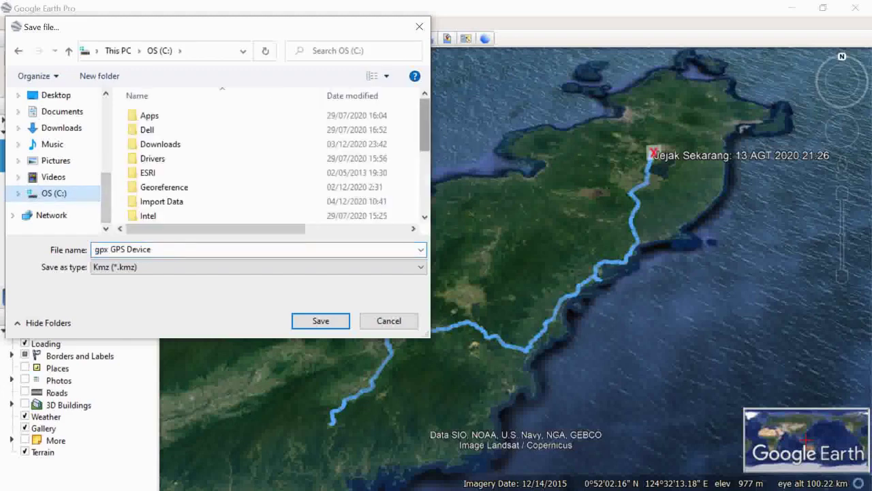
{"action": "scroll", "coordinate": [273, 156], "scroll_direction": "down", "scroll_amount": 1}
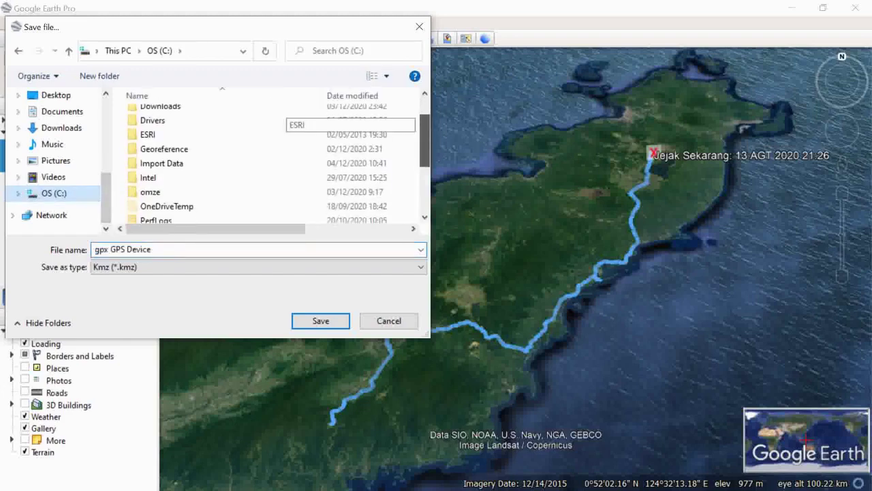
{"action": "double_click", "coordinate": [161, 163]}
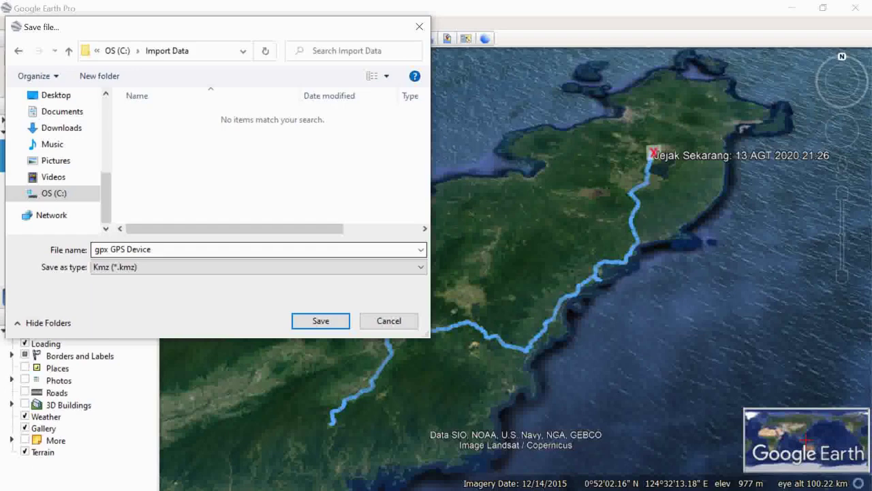
- Name the file "point GPS" and save it in Kmz format
{"action": "left_click", "coordinate": [179, 249]}
{"action": "left_click", "coordinate": [178, 250]}
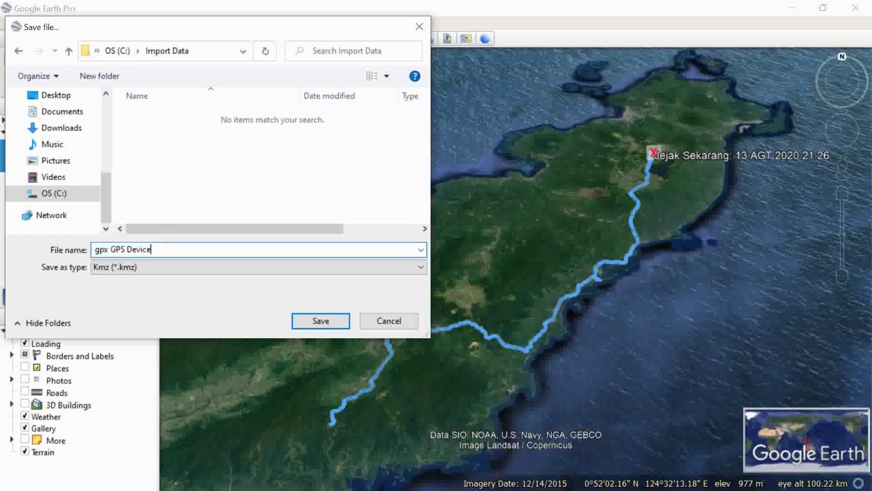
{"action": "left_click_drag", "start_coordinate": [179, 249], "coordinate": [94, 250]}
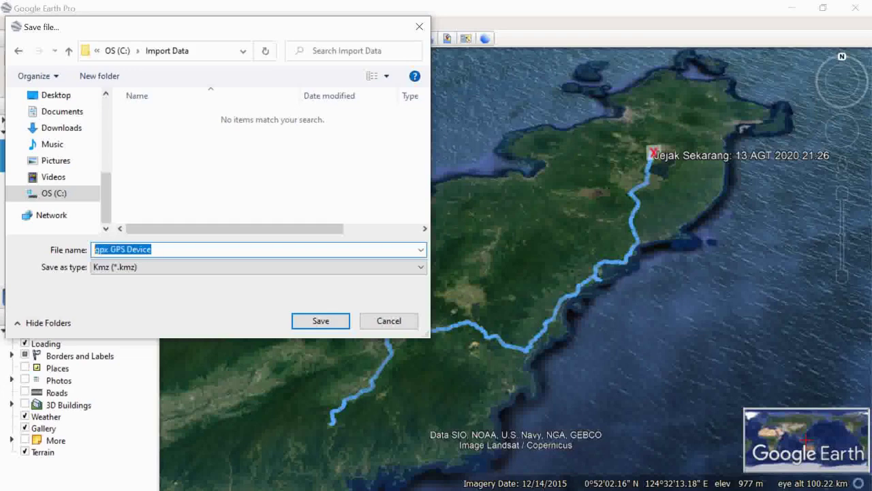
{"action": "type", "text": "go"}
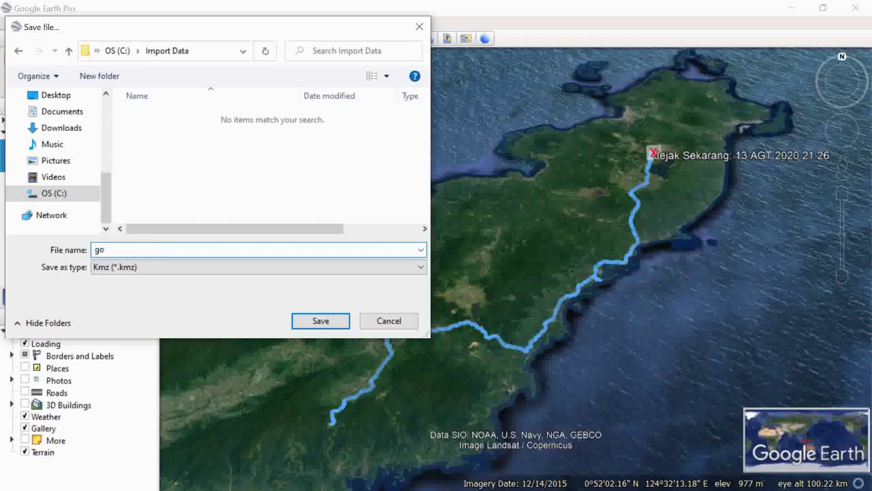
{"action": "key", "text": "BackSpace"}
{"action": "key", "text": "BackSpace"}
{"action": "type", "text": "koo"}
{"action": "key", "text": "BackSpace"}
{"action": "key", "text": "BackSpace"}
{"action": "key", "text": "BackSpace"}
{"action": "type", "text": "point GPs"}
{"action": "key", "text": "BackSpace"}
{"action": "type", "text": "S"}
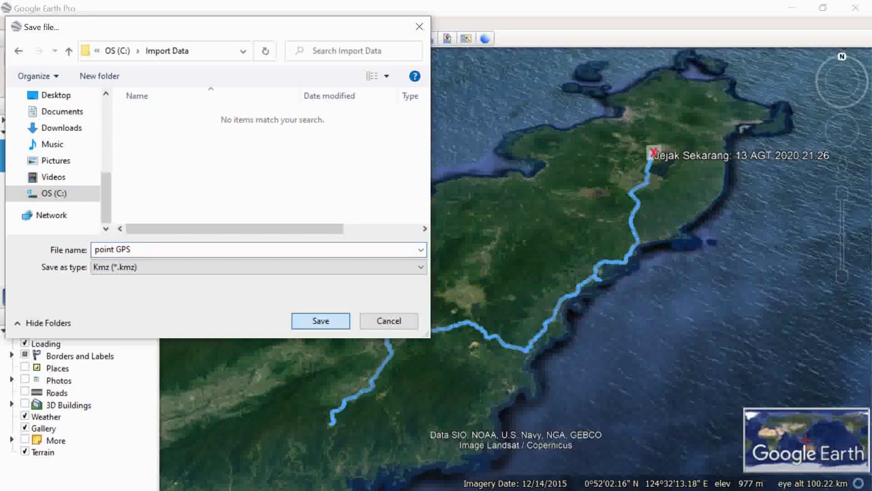
{"action": "left_click", "coordinate": [320, 321]}
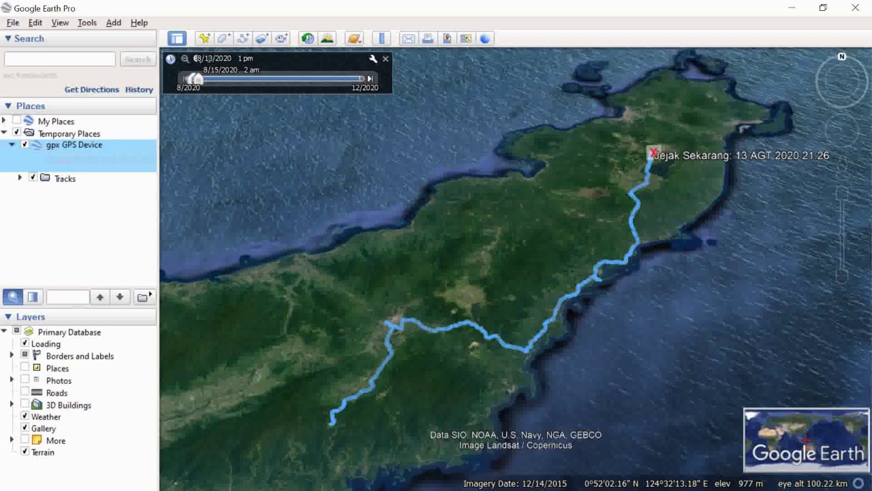
- Delete the gpx GPS Device entry with its tracks from Temporary Places
{"action": "right_click", "coordinate": [82, 146]}
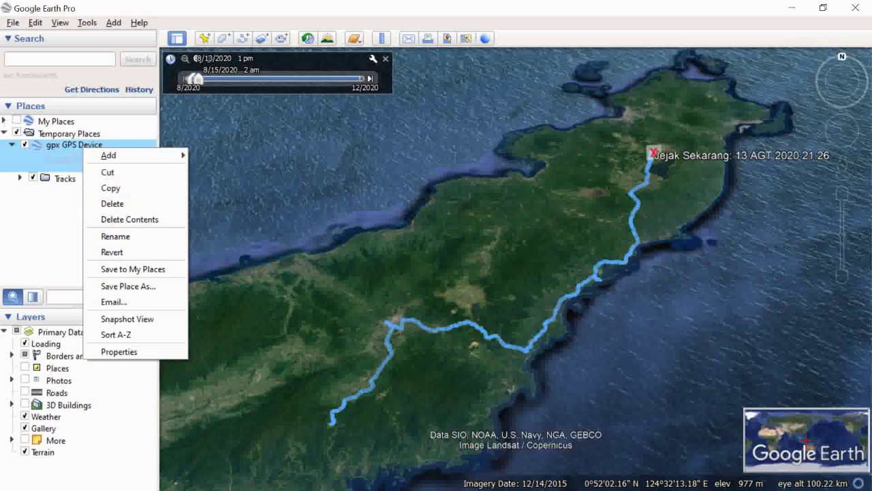
{"action": "key", "text": "Escape"}
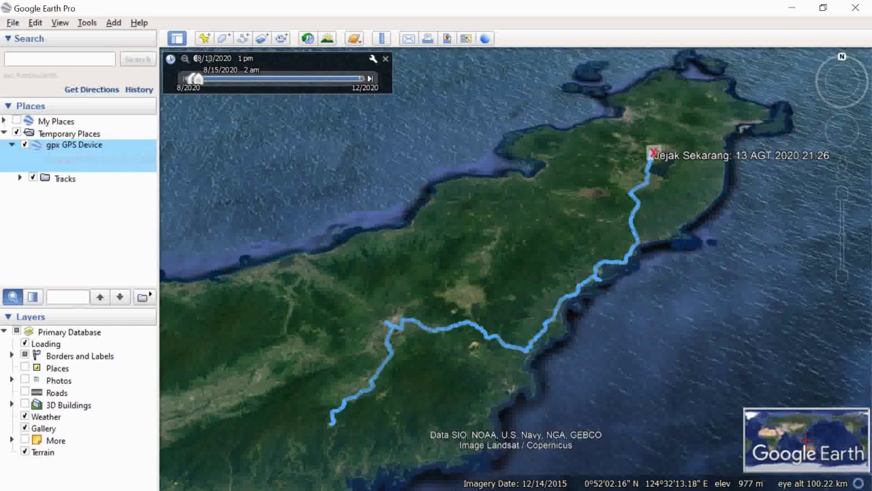
{"action": "left_click", "coordinate": [64, 179]}
{"action": "left_click", "coordinate": [74, 145]}
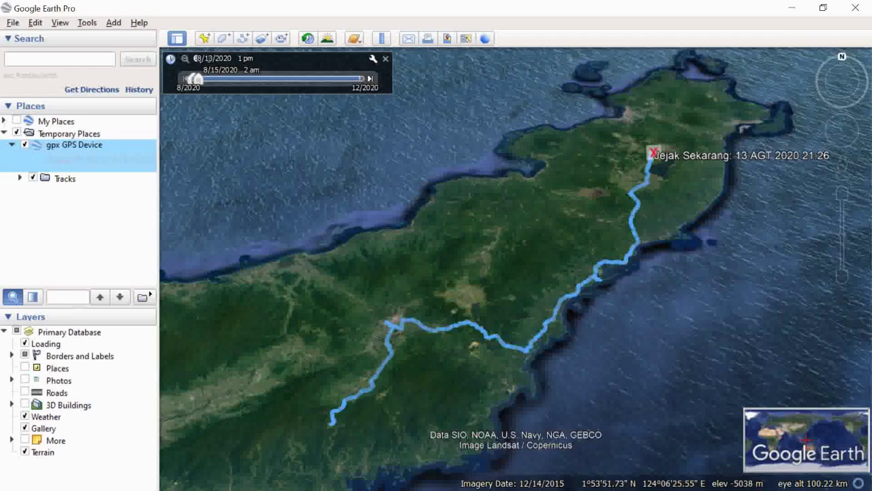
{"action": "left_click", "coordinate": [75, 145]}
{"action": "left_click", "coordinate": [65, 179]}
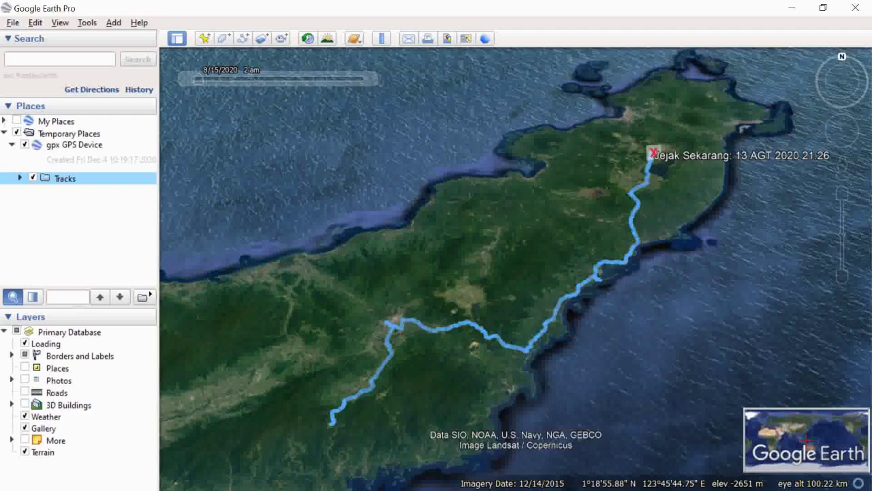
{"action": "left_click", "coordinate": [74, 146]}
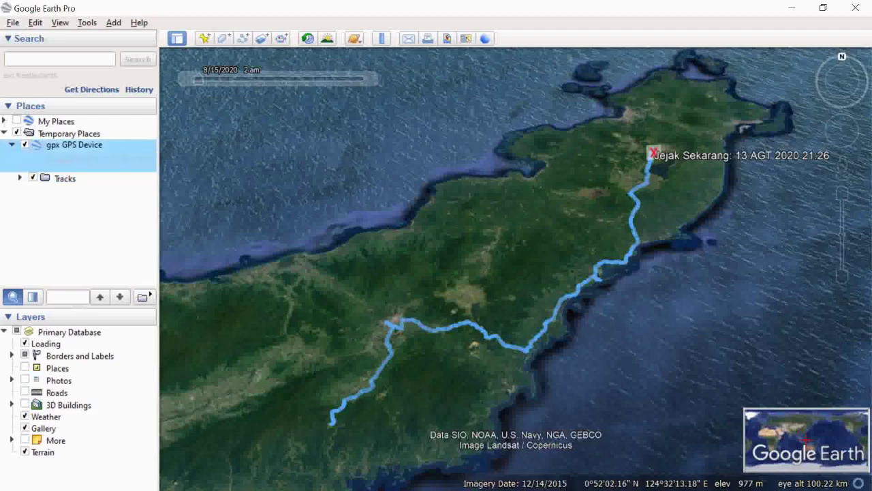
{"action": "right_click", "coordinate": [63, 145]}
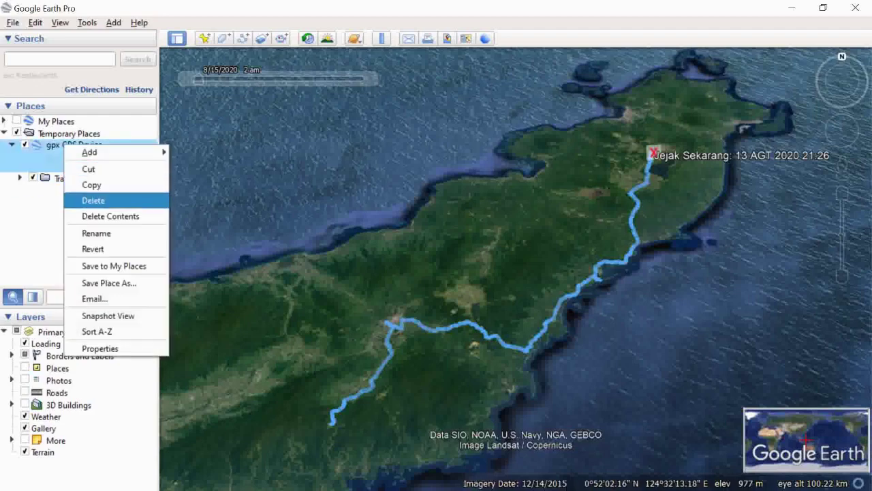
{"action": "left_click", "coordinate": [93, 201]}
{"action": "key", "text": "Return"}
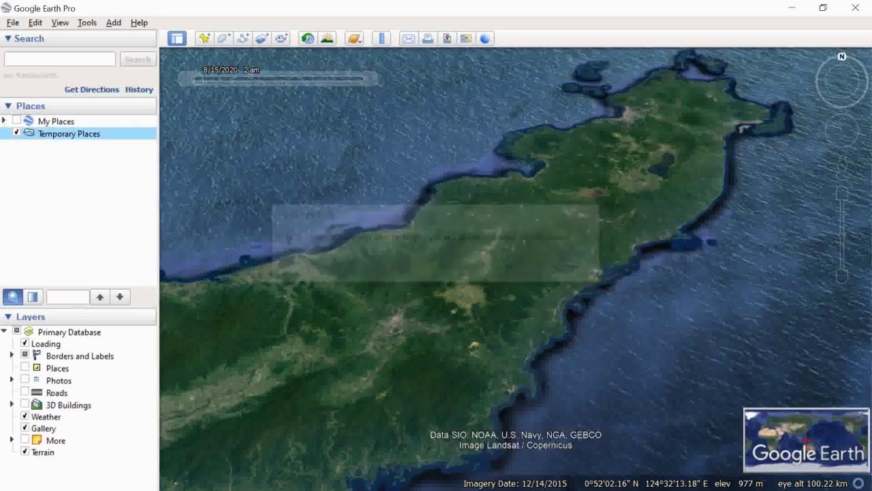
{"action": "scroll", "coordinate": [626, 154], "scroll_direction": "down", "scroll_amount": 5}
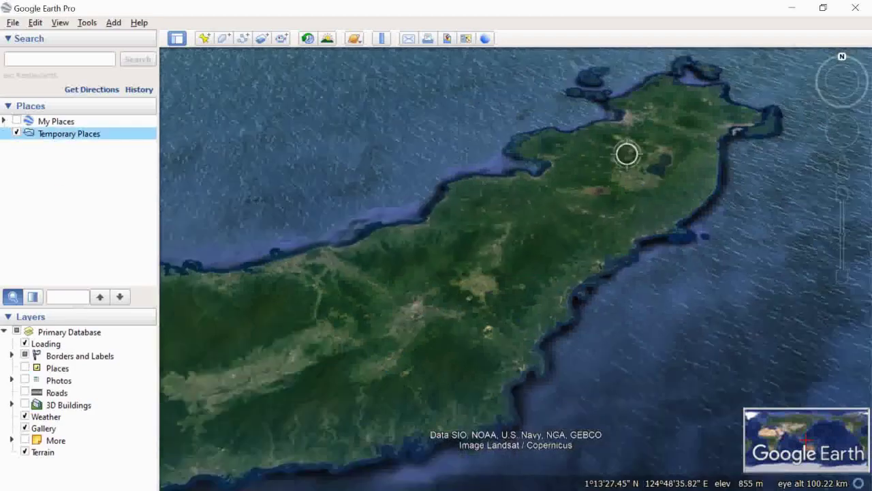
{"action": "scroll", "coordinate": [601, 196], "scroll_direction": "up", "scroll_amount": 1}
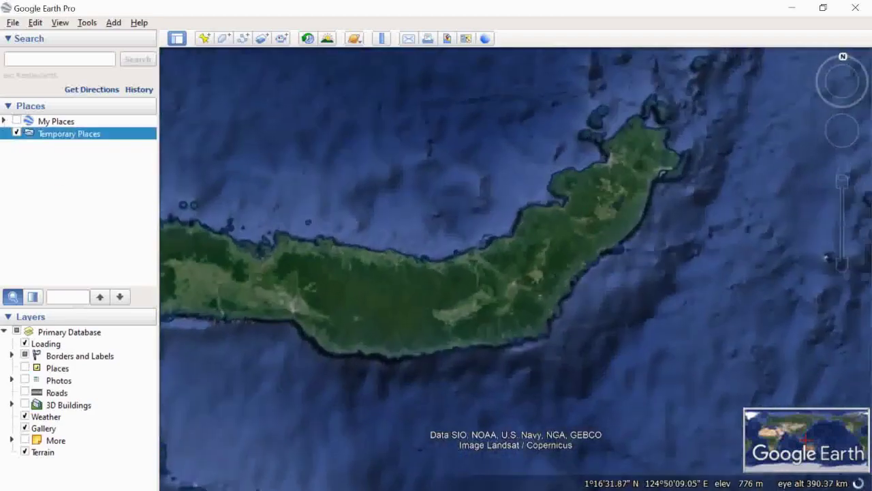
{"action": "scroll", "coordinate": [613, 192], "scroll_direction": "up", "scroll_amount": 1}
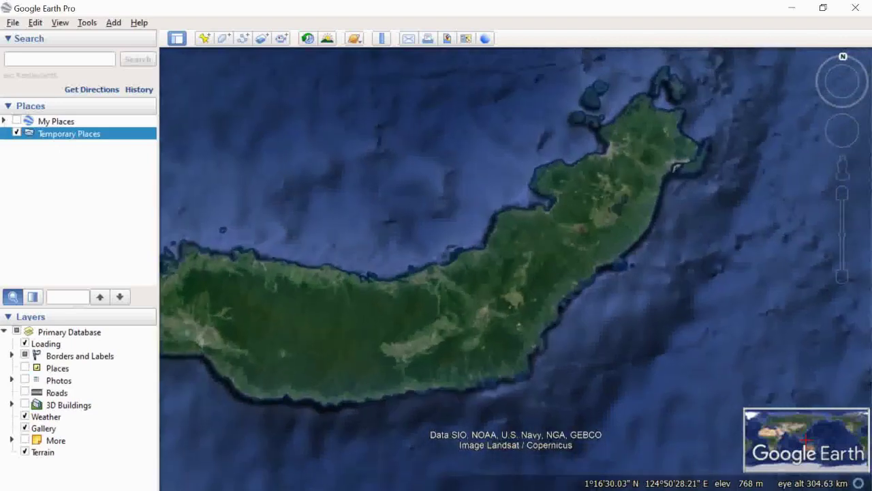
{"action": "scroll", "coordinate": [518, 269], "scroll_direction": "down", "scroll_amount": 1}
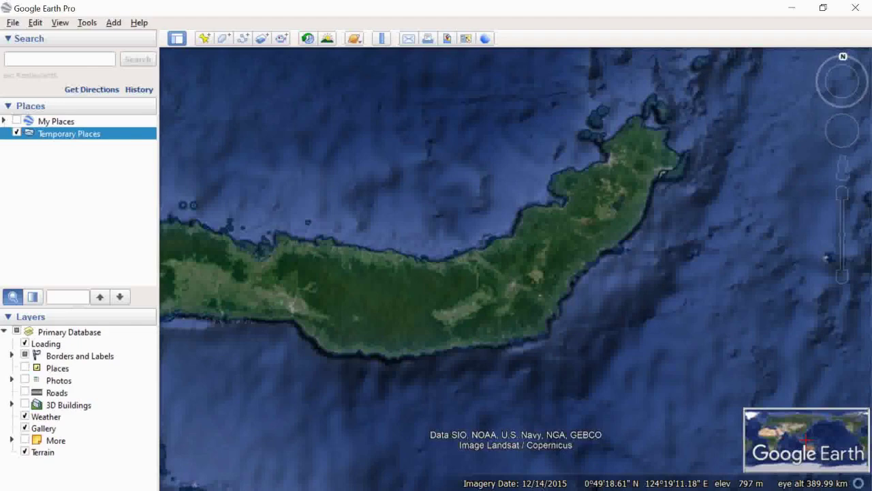
- Open the saved "point GPS" KMZ file from the Import Data folder on OS (C:)
{"action": "left_click", "coordinate": [13, 23]}
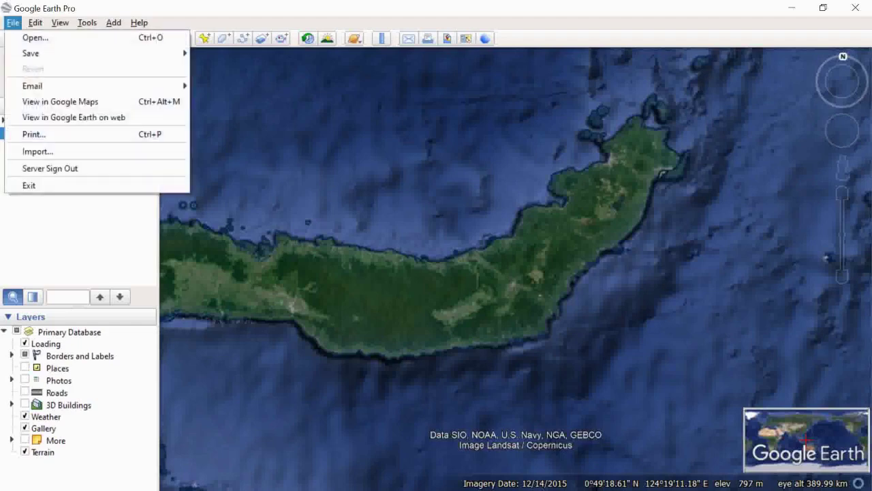
{"action": "key", "text": "Down"}
{"action": "key", "text": "Return"}
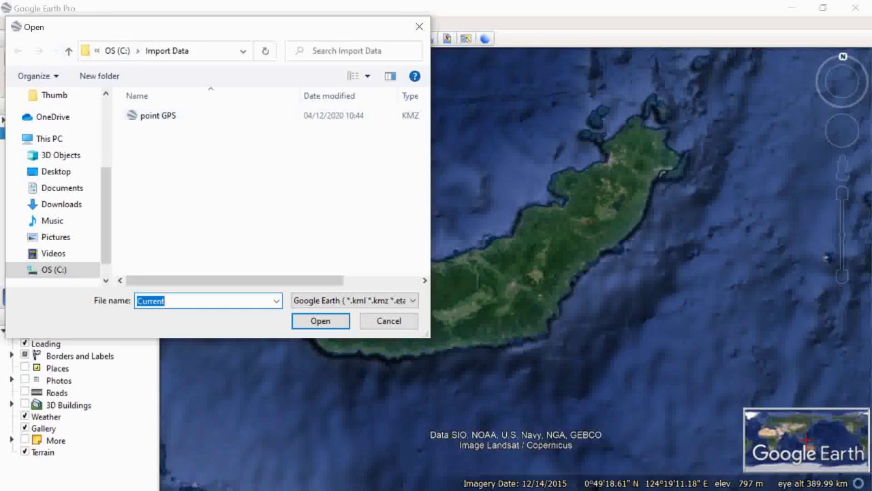
{"action": "left_click", "coordinate": [69, 50]}
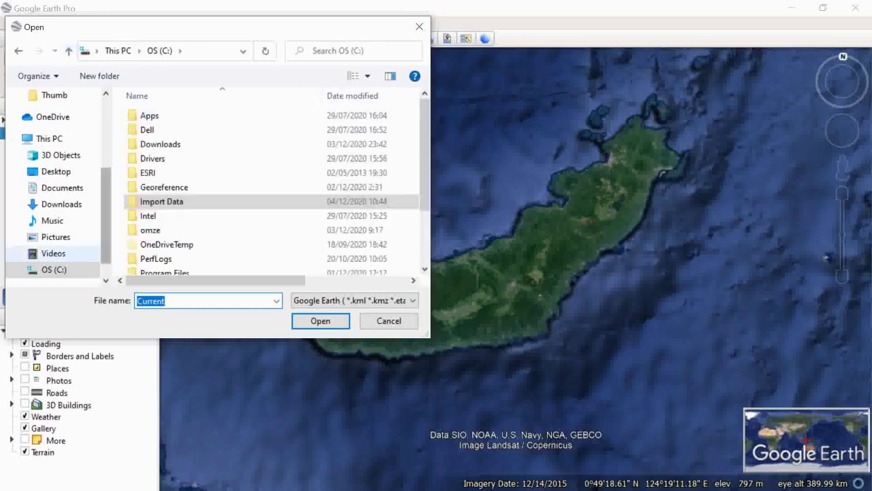
{"action": "scroll", "coordinate": [55, 198], "scroll_direction": "down", "scroll_amount": 2}
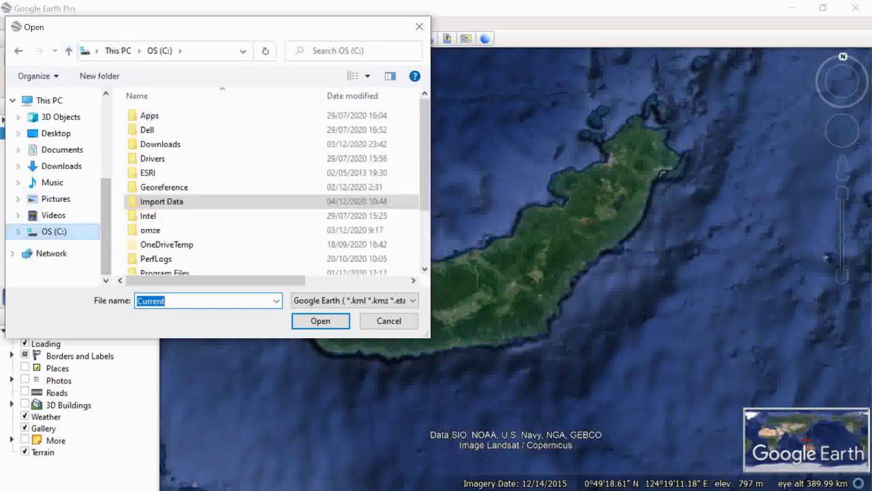
{"action": "left_click", "coordinate": [54, 231]}
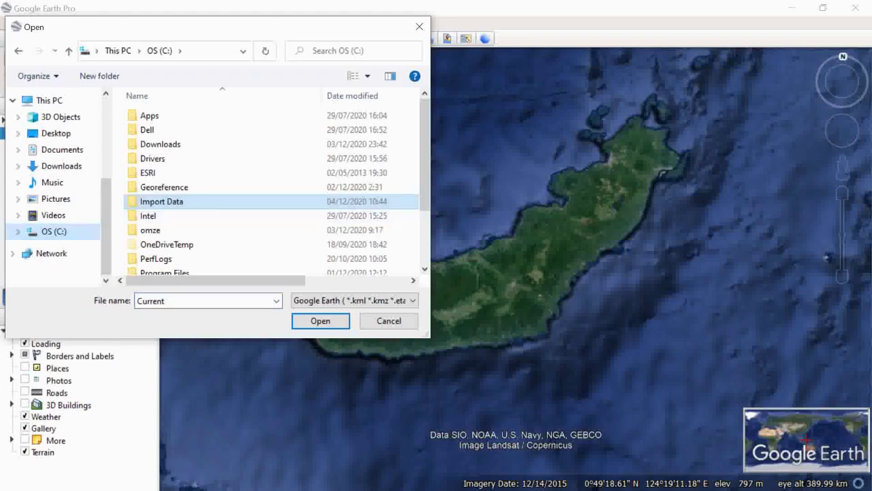
{"action": "double_click", "coordinate": [161, 202]}
{"action": "left_click", "coordinate": [158, 116]}
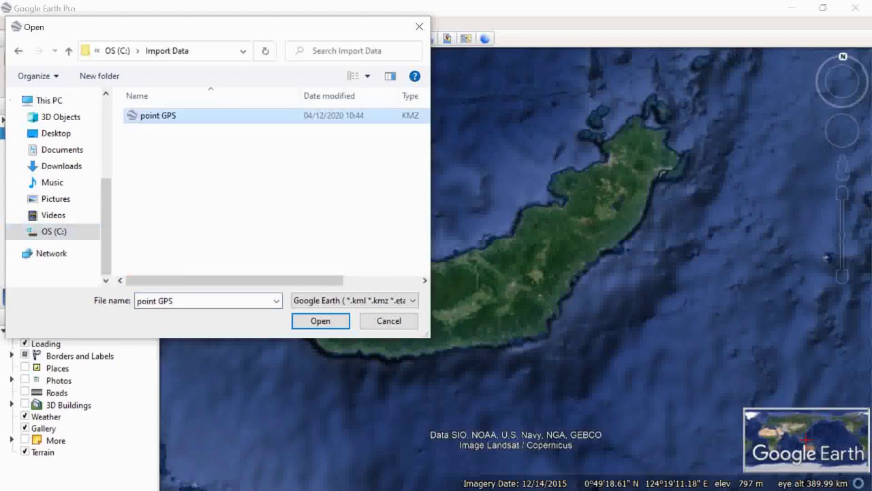
{"action": "left_click", "coordinate": [320, 321]}
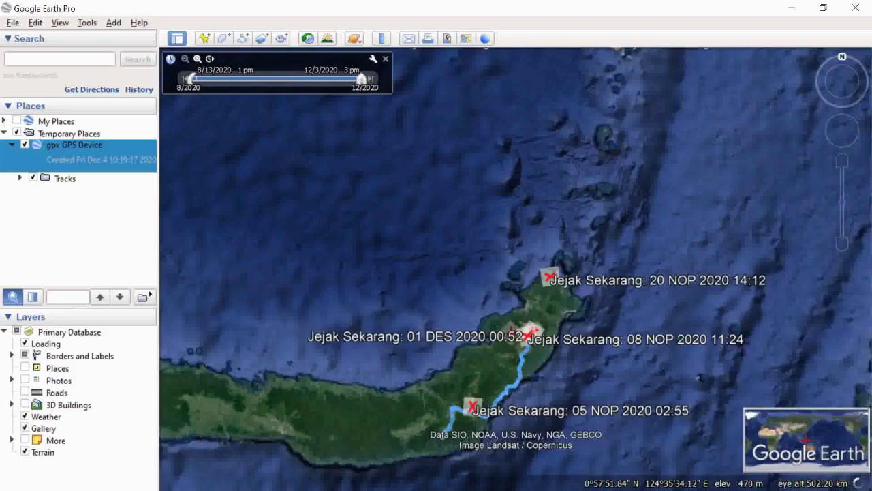
- Examine the reopened GPS tracks on the map, up close around the "05 NOP 2020 02:55" point and across the peninsula
{"action": "scroll", "coordinate": [486, 359], "scroll_direction": "up", "scroll_amount": 3}
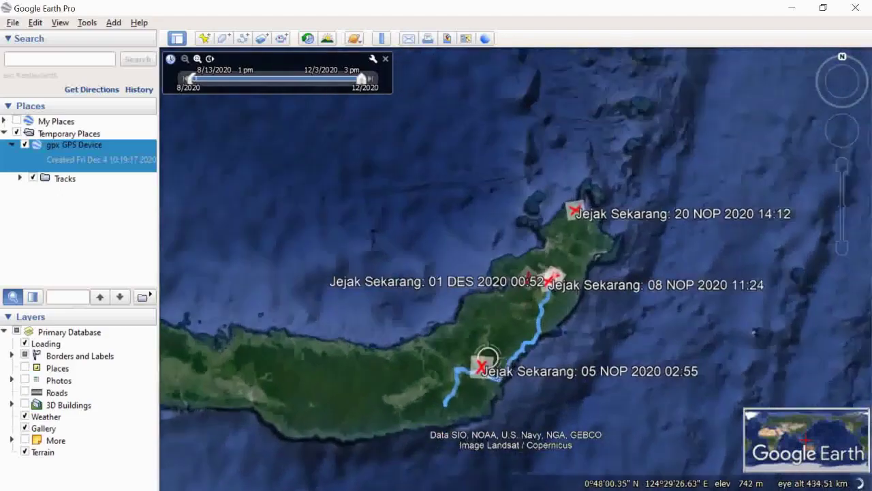
{"action": "scroll", "coordinate": [451, 393], "scroll_direction": "up", "scroll_amount": 3}
{"action": "scroll", "coordinate": [451, 392], "scroll_direction": "up", "scroll_amount": 4}
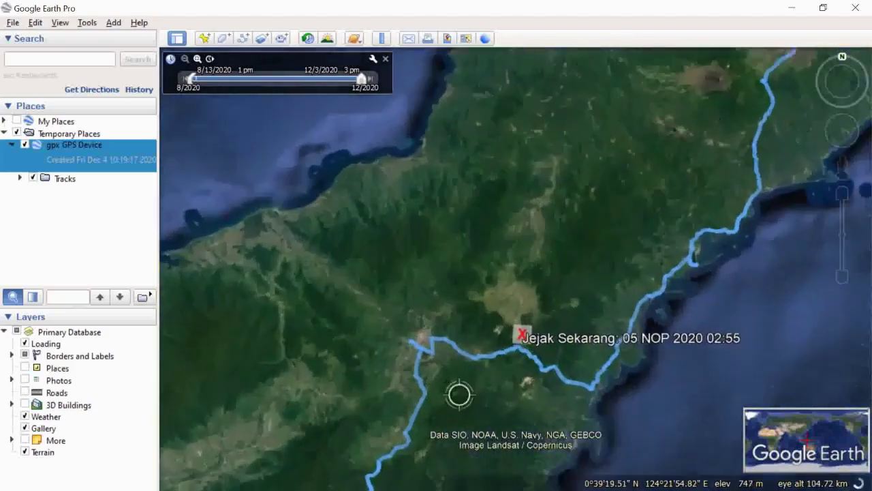
{"action": "scroll", "coordinate": [432, 350], "scroll_direction": "down", "scroll_amount": 4}
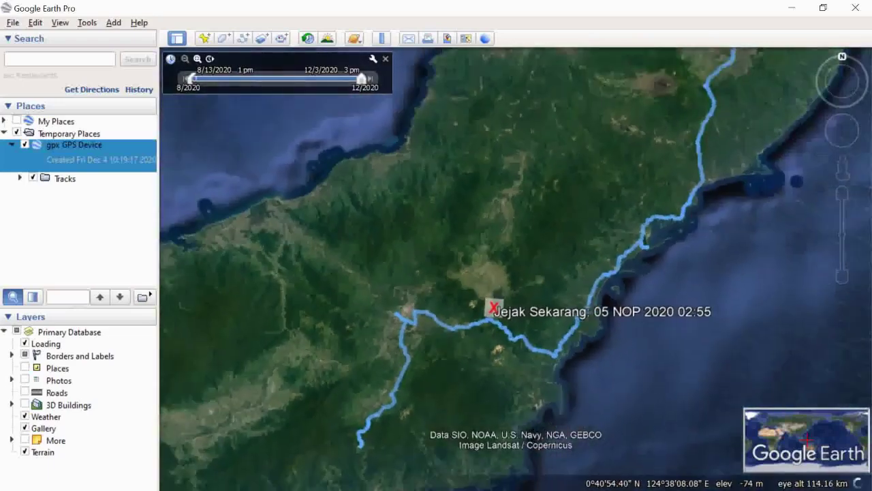
{"action": "scroll", "coordinate": [409, 395], "scroll_direction": "down", "scroll_amount": 3}
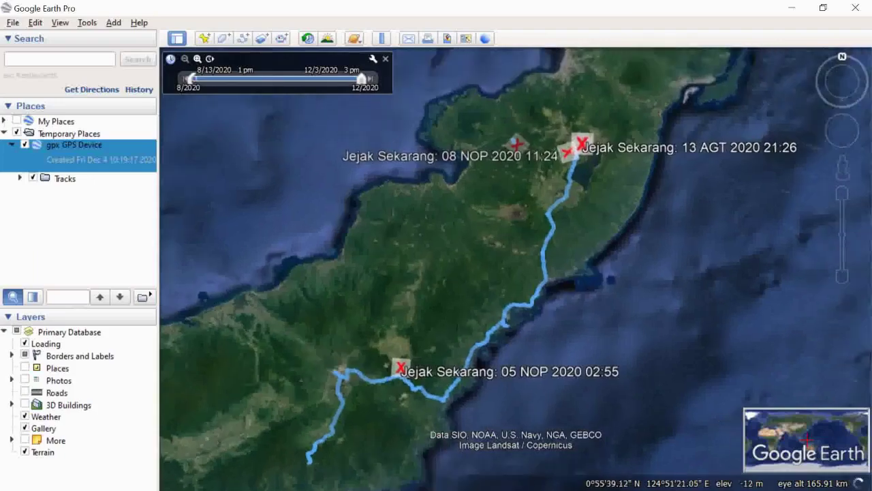
{"action": "scroll", "coordinate": [515, 341], "scroll_direction": "down", "scroll_amount": 3}
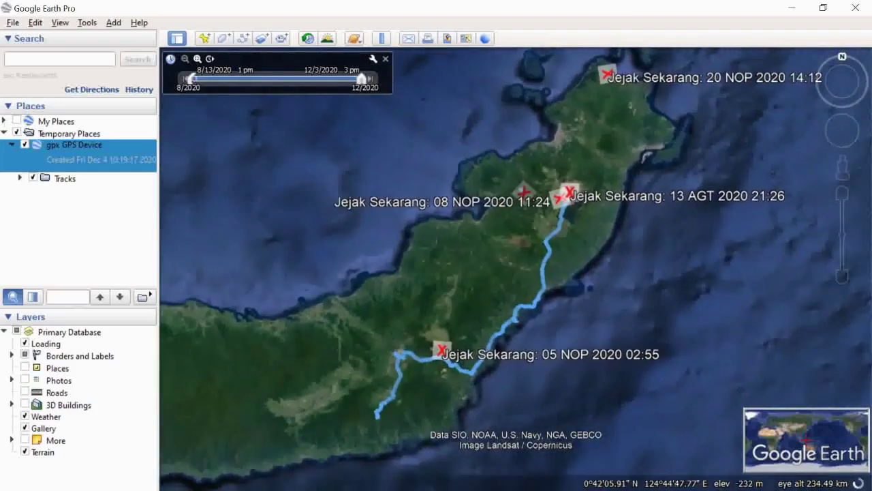
{"action": "scroll", "coordinate": [491, 375], "scroll_direction": "up", "scroll_amount": 5}
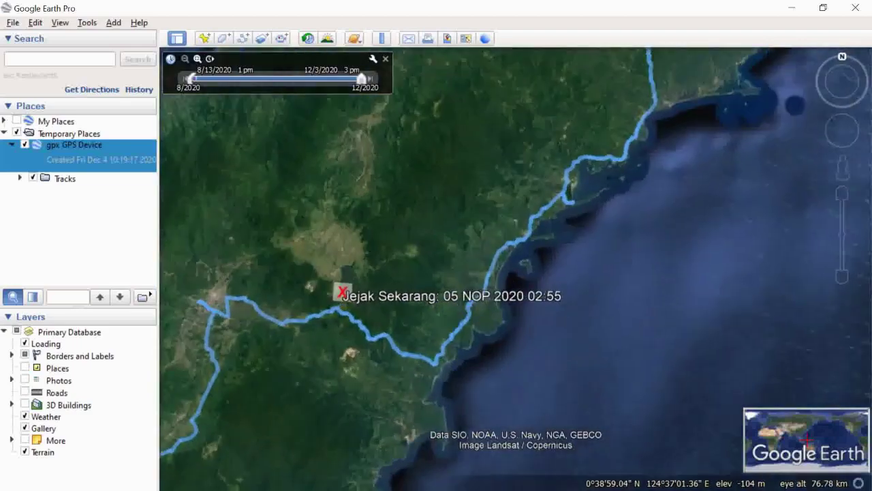
- Follow the blue track from its southwest end northeast to the lake, and minimize the Google Earth Pro window to reach the desktop
{"action": "left_click_drag", "start_coordinate": [488, 378], "coordinate": [584, 305]}
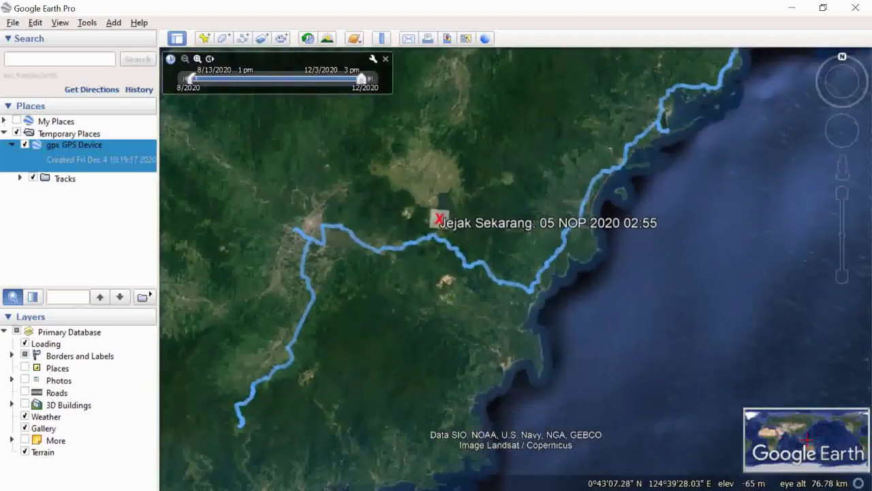
{"action": "key", "text": "Up"}
{"action": "key", "text": "Right"}
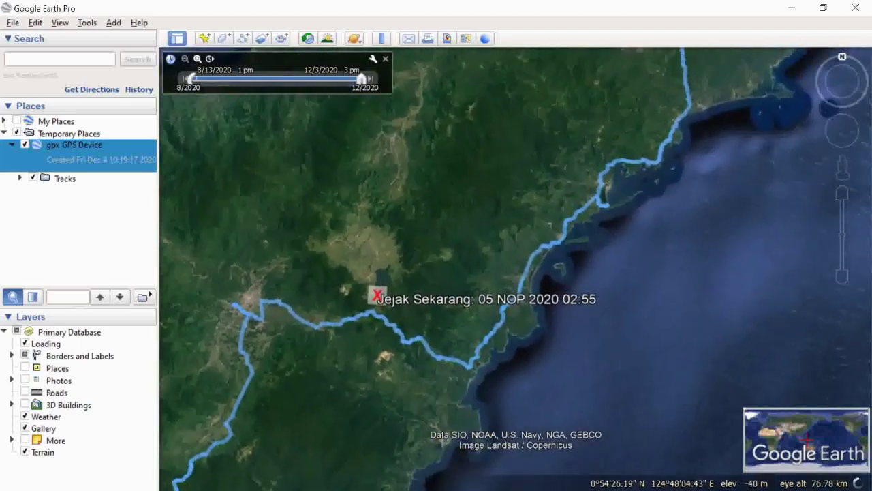
{"action": "key", "text": "Up"}
{"action": "key", "text": "Right"}
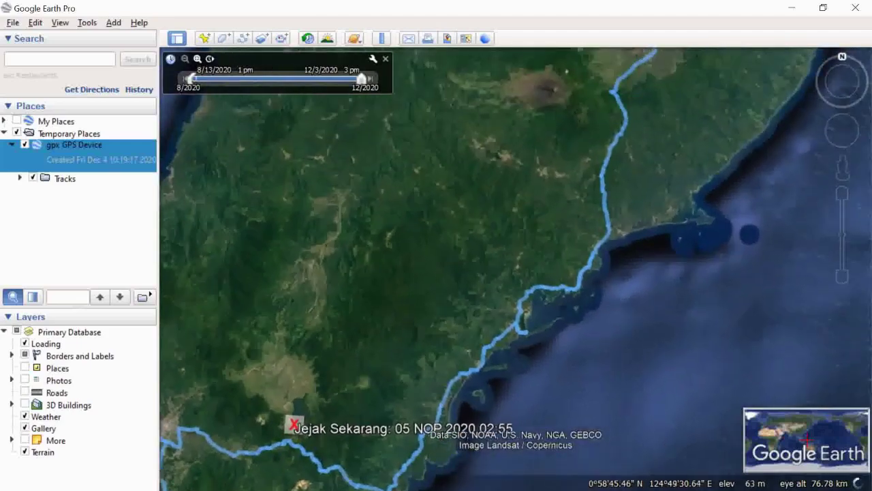
{"action": "key", "text": "Up"}
{"action": "key", "text": "Right"}
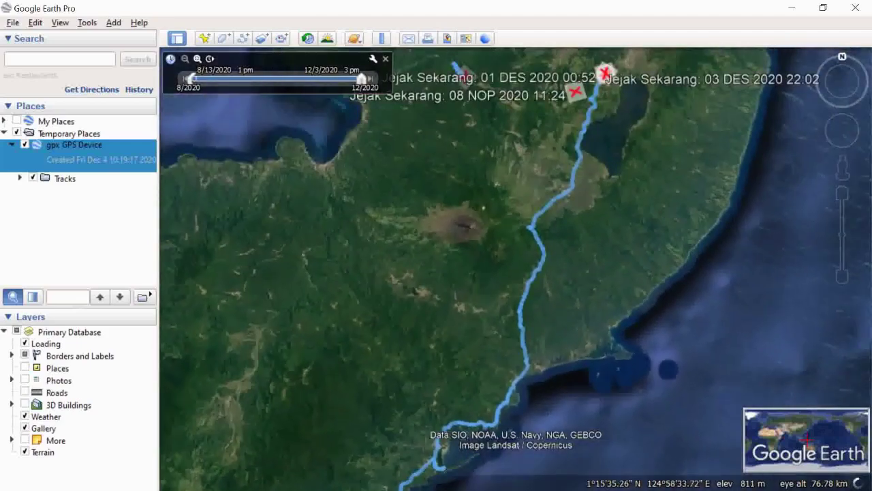
{"action": "scroll", "coordinate": [576, 261], "scroll_direction": "down", "scroll_amount": 5}
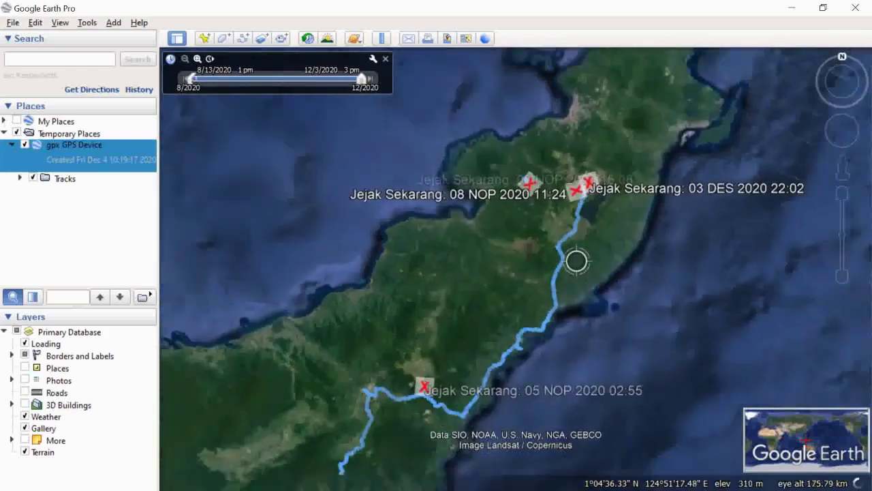
{"action": "scroll", "coordinate": [577, 261], "scroll_direction": "down", "scroll_amount": 3}
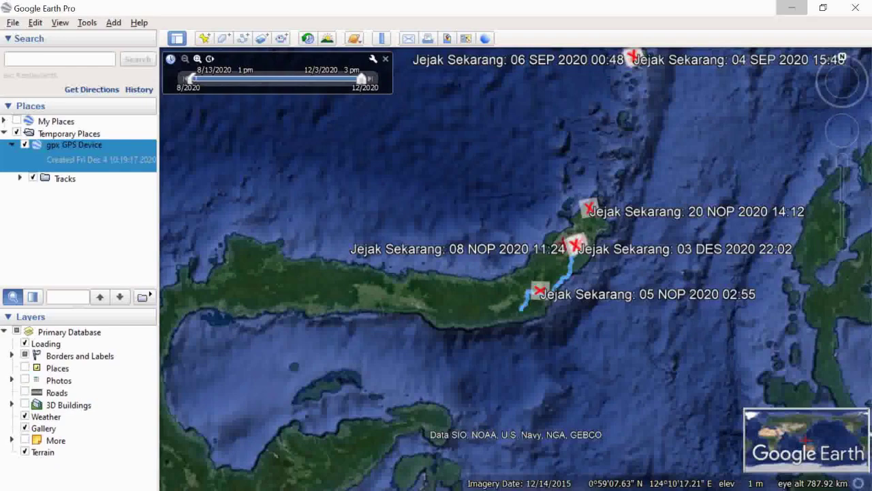
{"action": "left_click", "coordinate": [791, 7]}
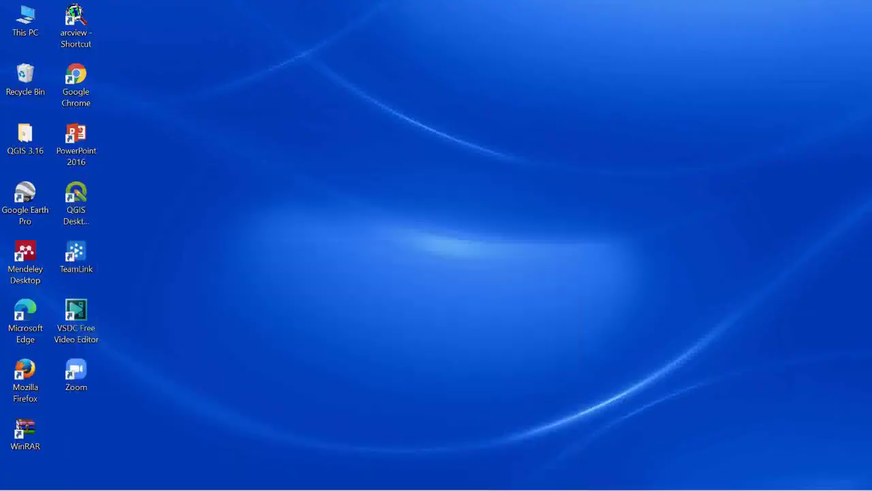